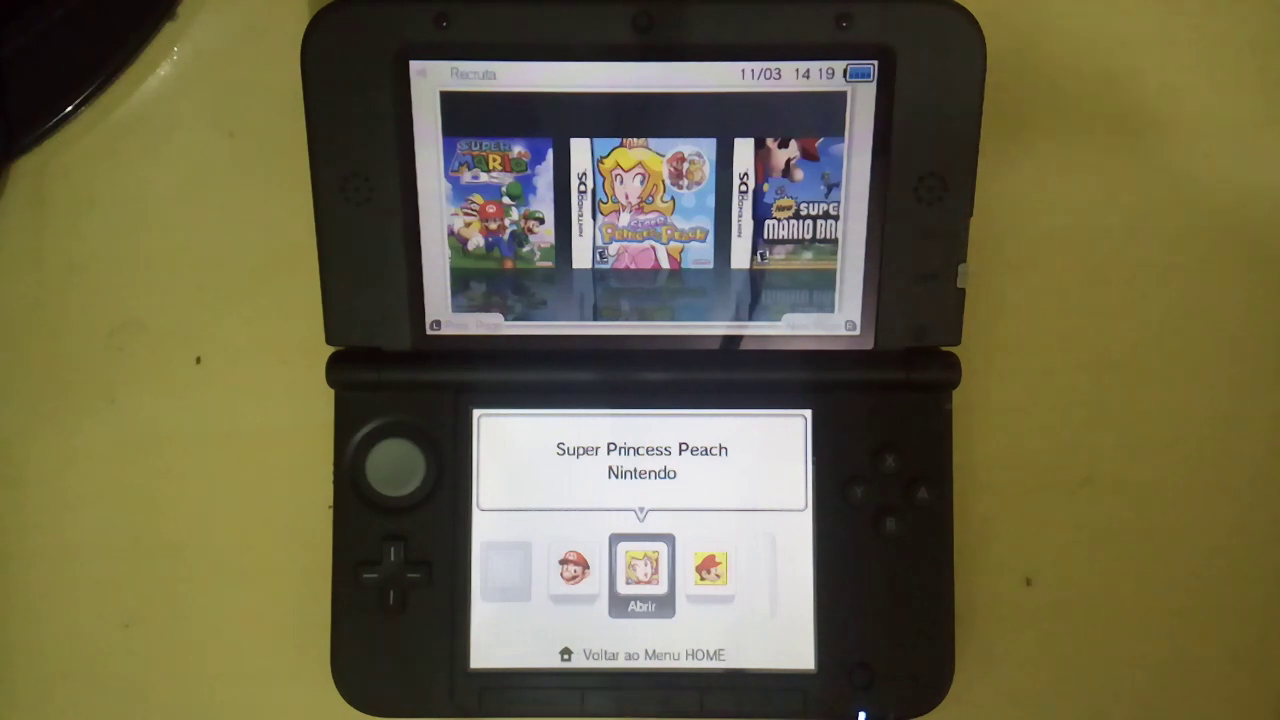
pyautogui.press('Right')
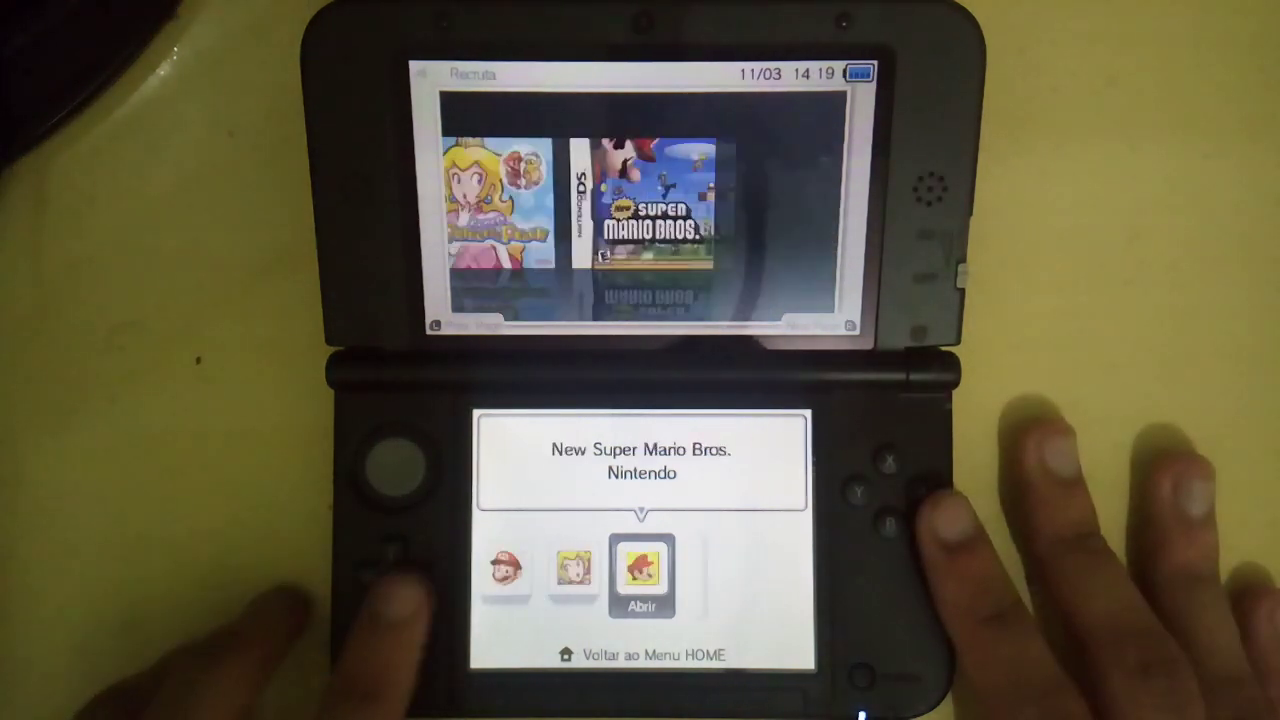
pyautogui.press('Left')
pyautogui.press('Left')
pyautogui.press('Right')
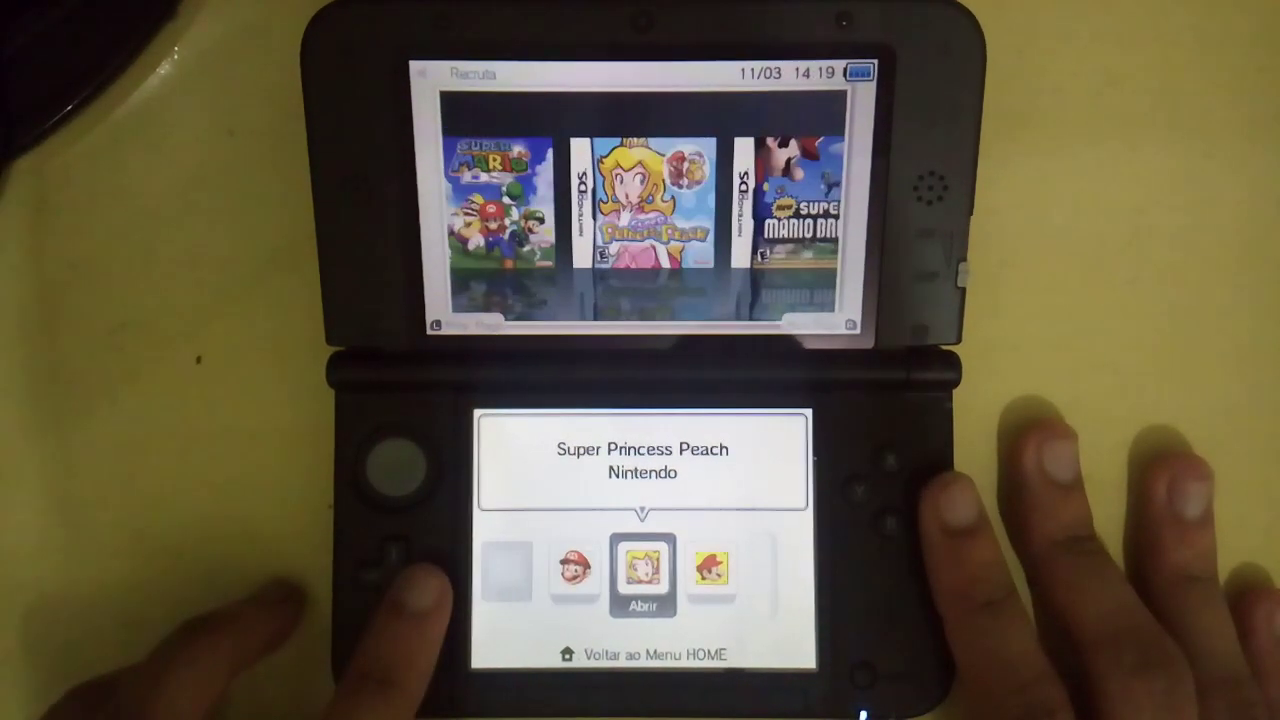
pyautogui.press('Left')
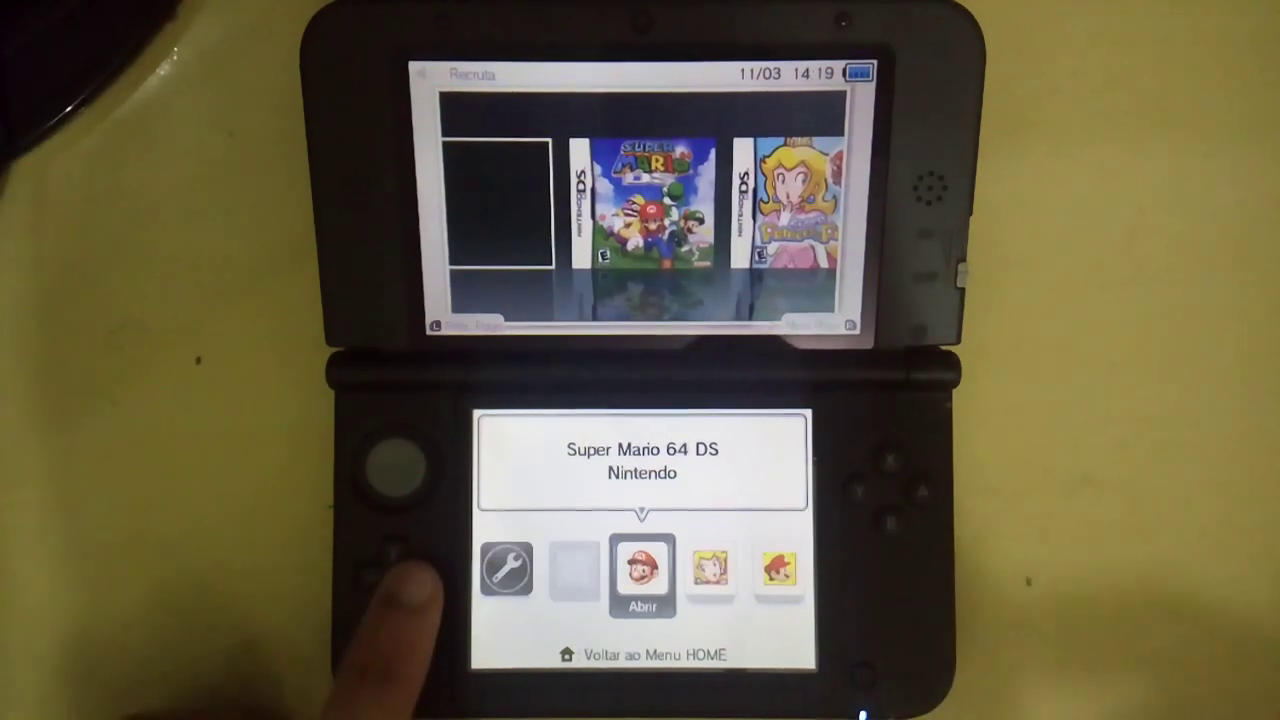
pyautogui.press('Right')
pyautogui.press('Right')
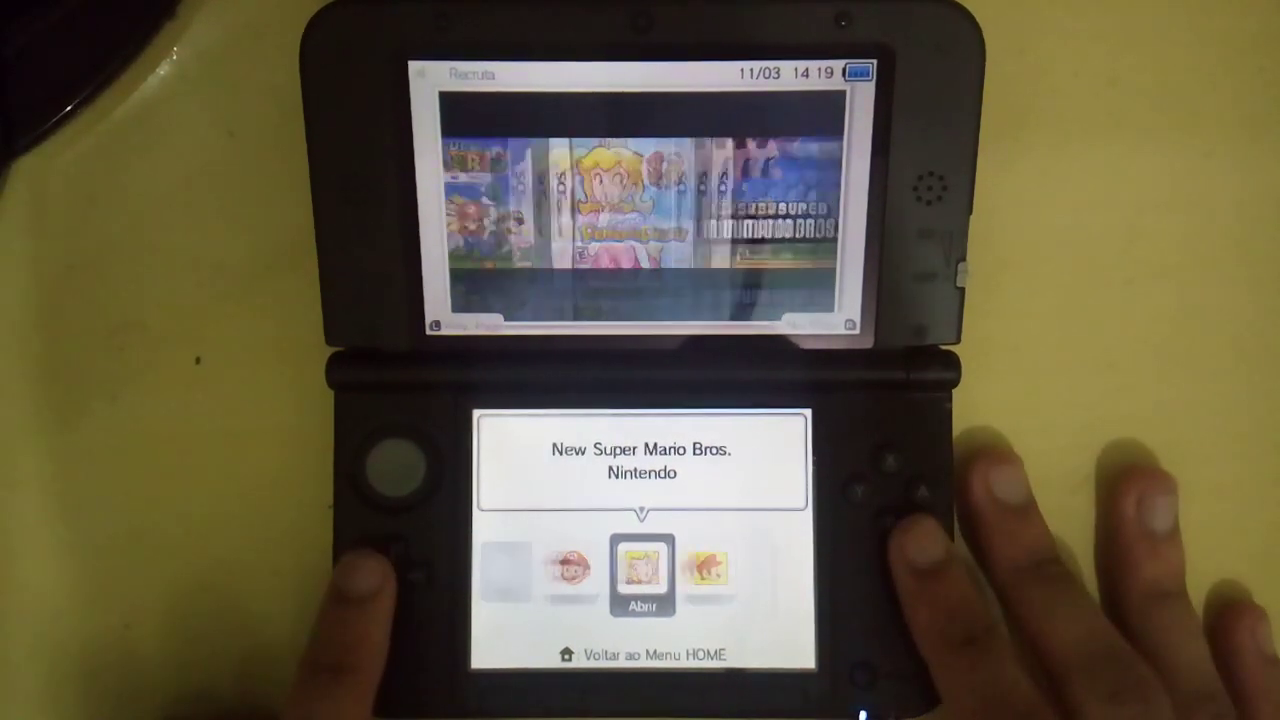
pyautogui.press('Left')
pyautogui.press('Left')
pyautogui.press('Right')
pyautogui.press('Right')
pyautogui.press('Left')
pyautogui.press('Left')
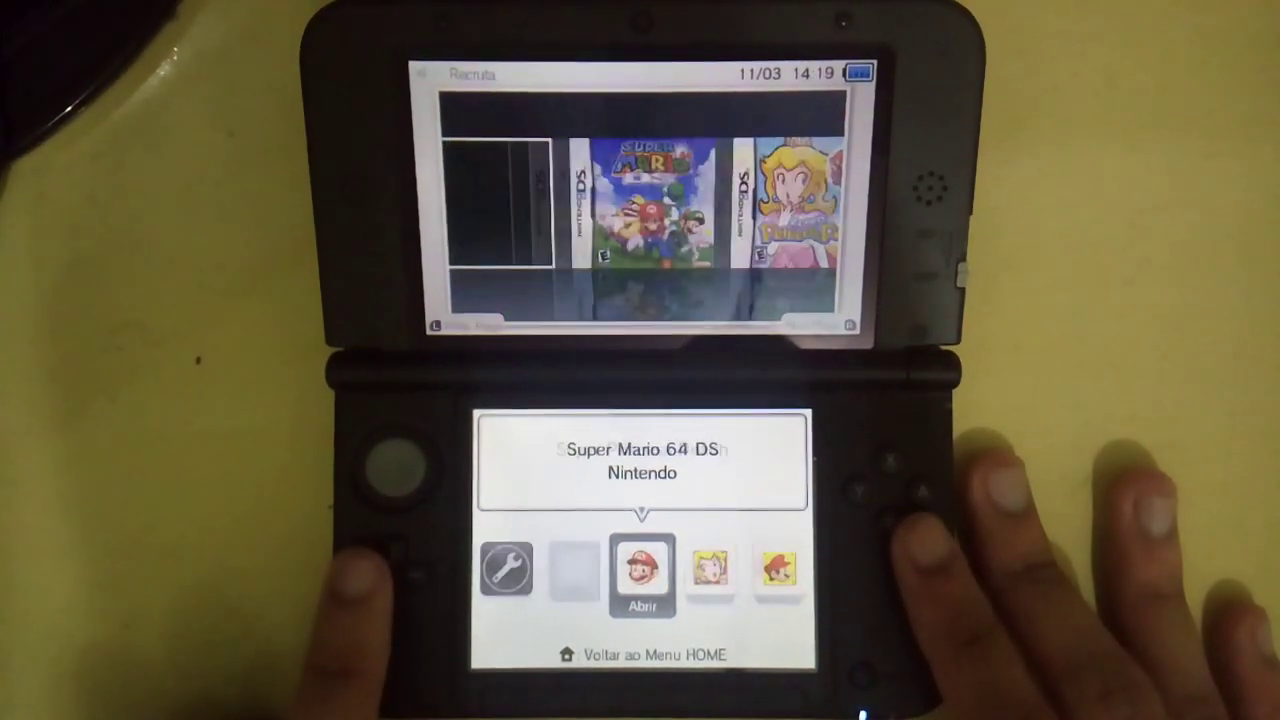
pyautogui.press('Right')
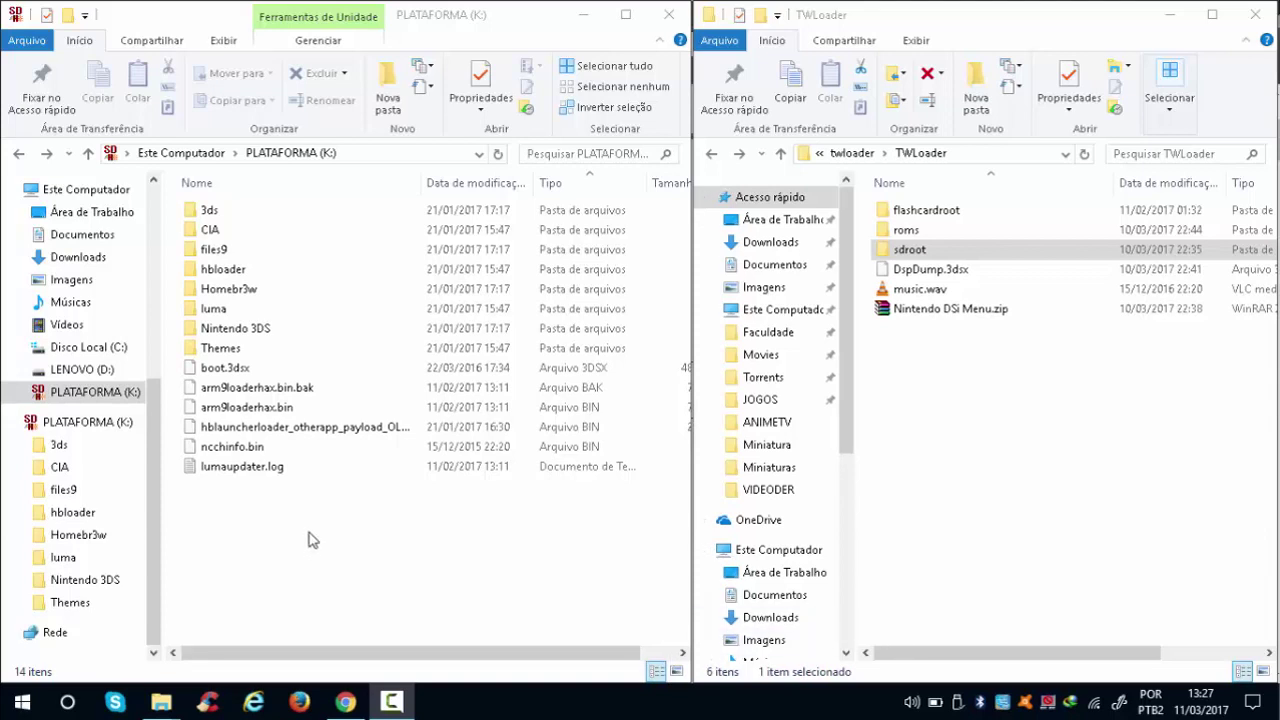
# - Go up from the TWLoader folder to its parent twloader folder
pyautogui.click(1080, 461)
pyautogui.click(852, 153)
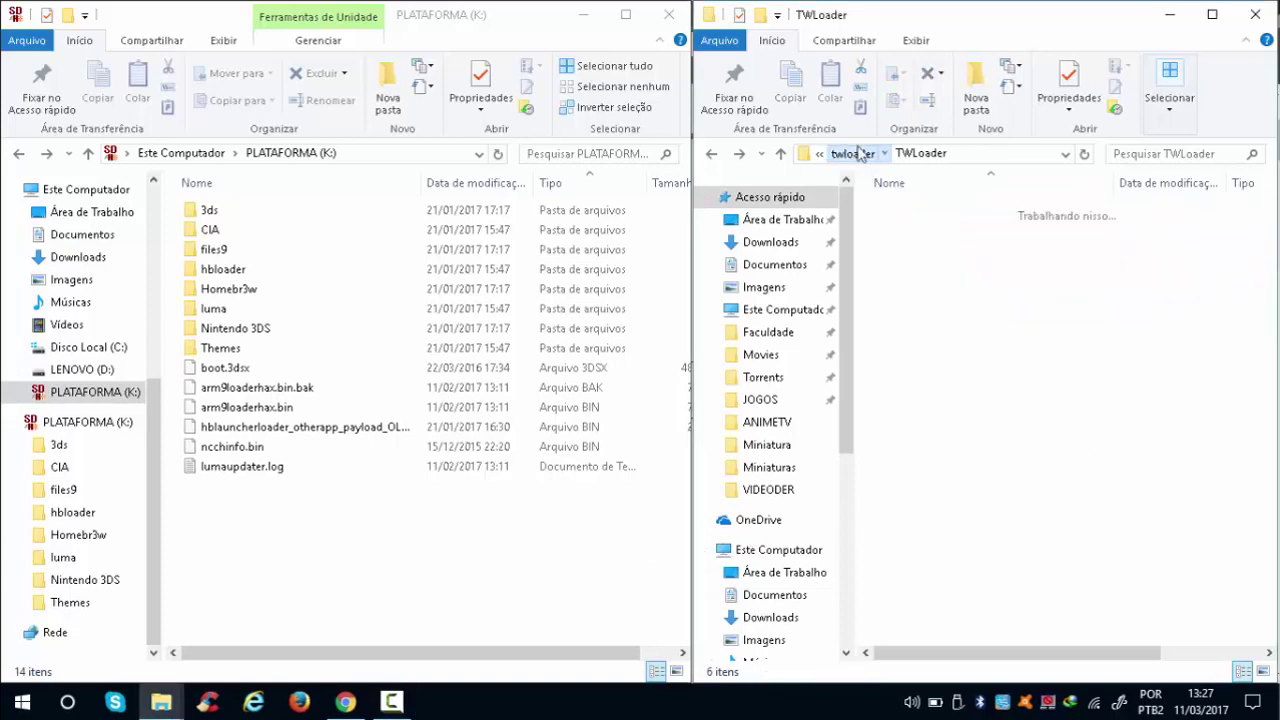
# - Switch to Chrome and review the TWLoader v4.1.0 release downloads, plus the shared Dropbox Music folder
pyautogui.click(345, 702)
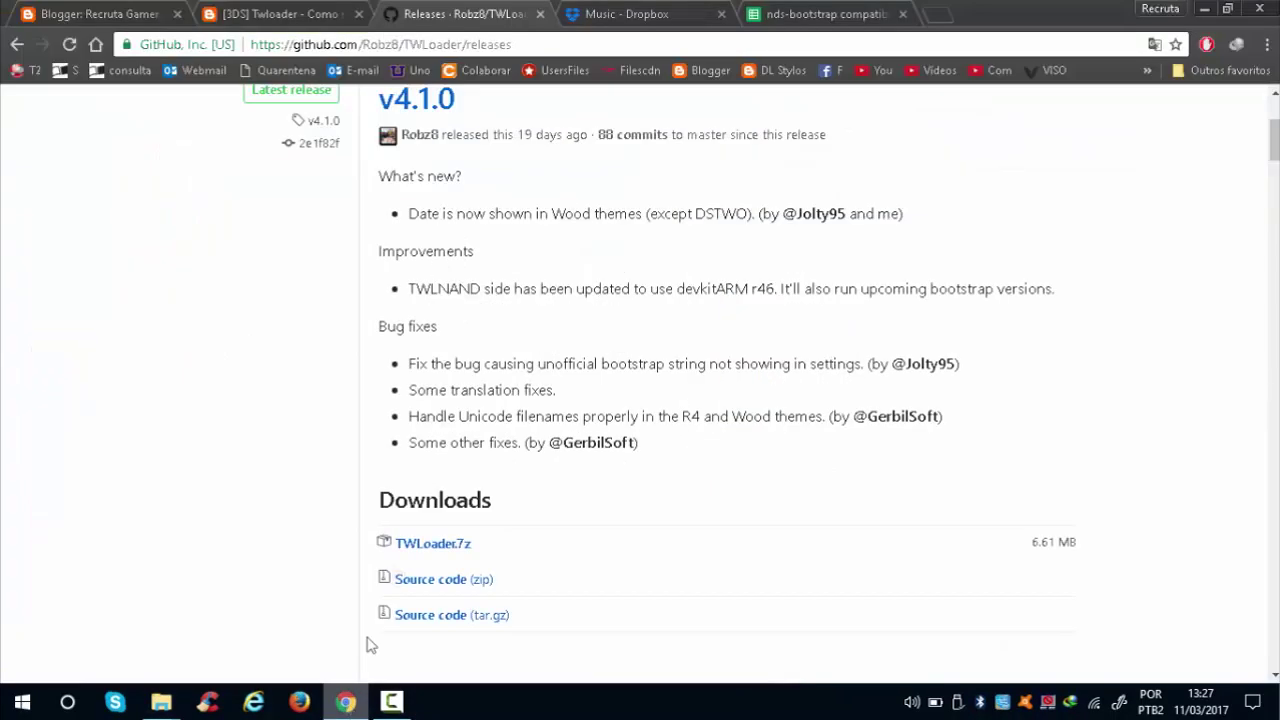
pyautogui.scroll(2, 330, 406)
pyautogui.scroll(-2, 330, 405)
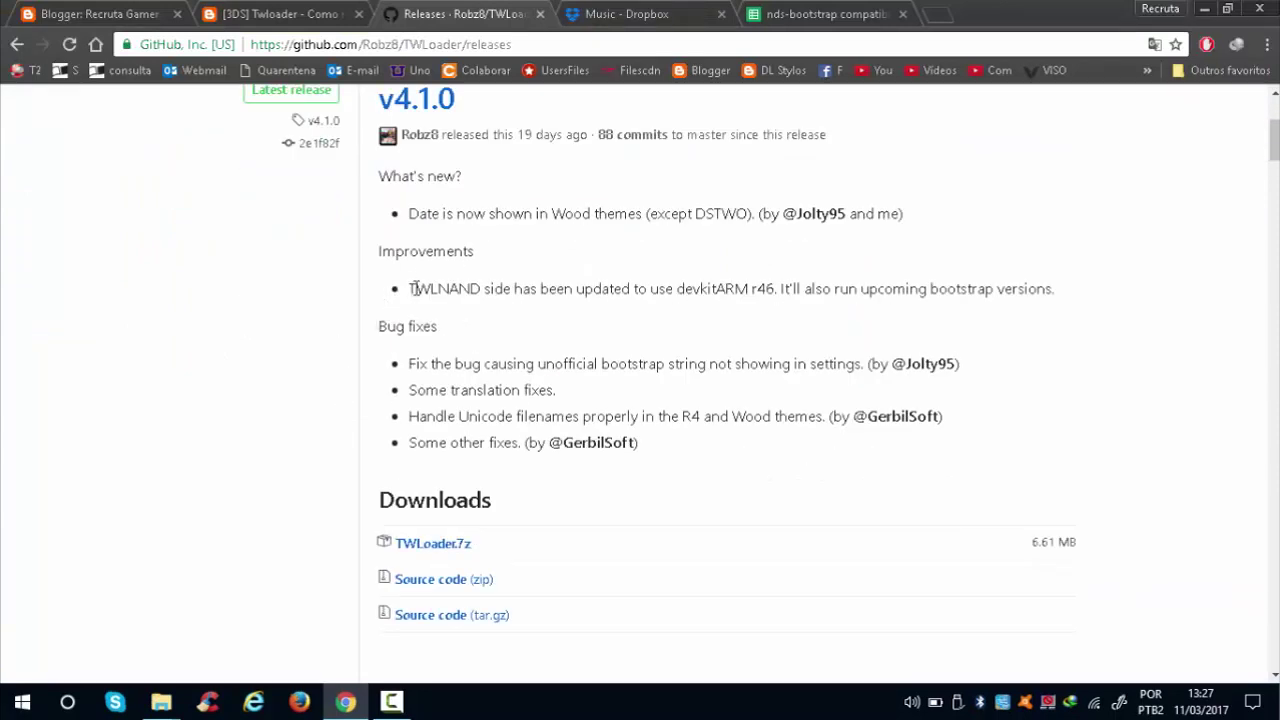
pyautogui.scroll(-1, 227, 414)
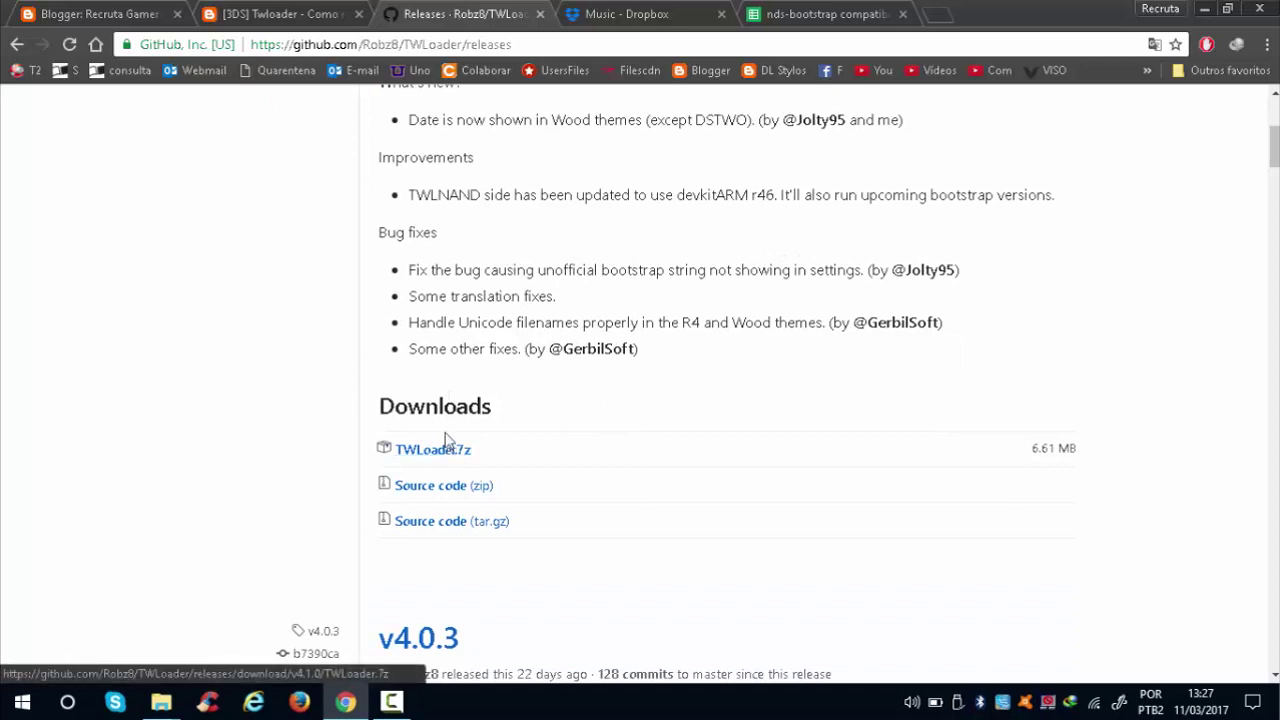
pyautogui.click(635, 12)
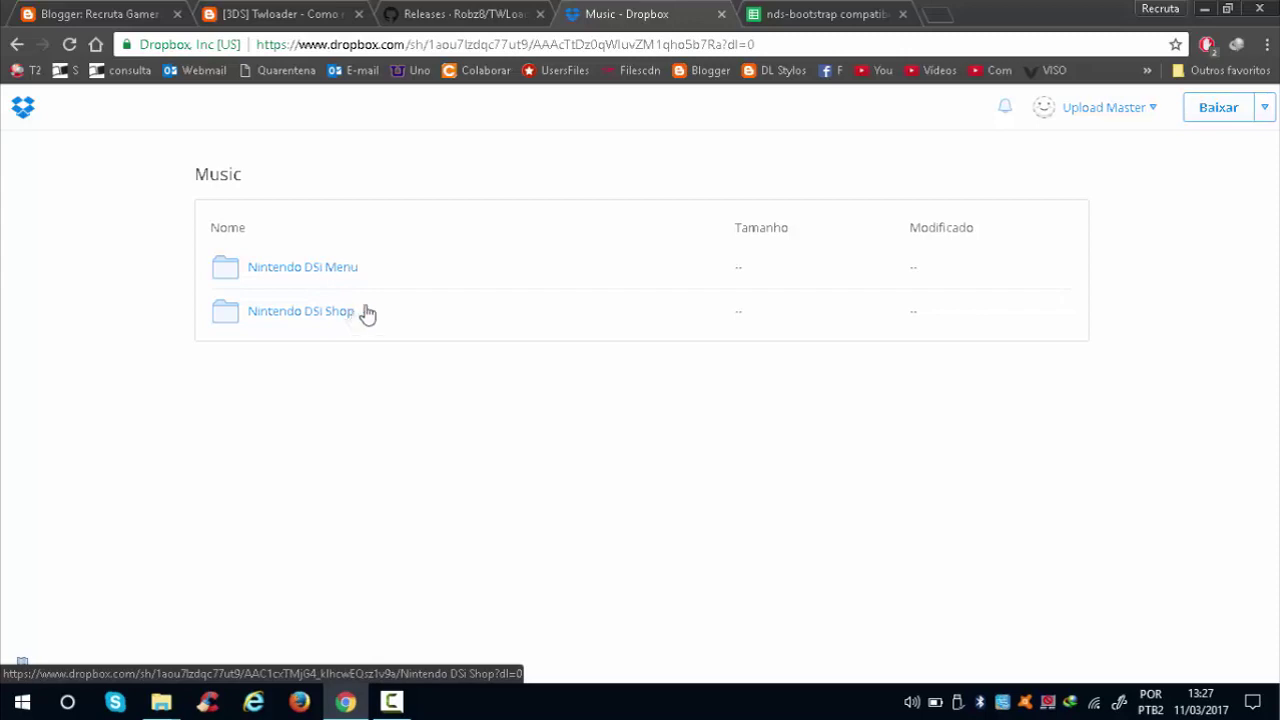
# - Examine the Compatibility column of the nds-bootstrap compatibility list for the listed retail ROMs
pyautogui.click(810, 12)
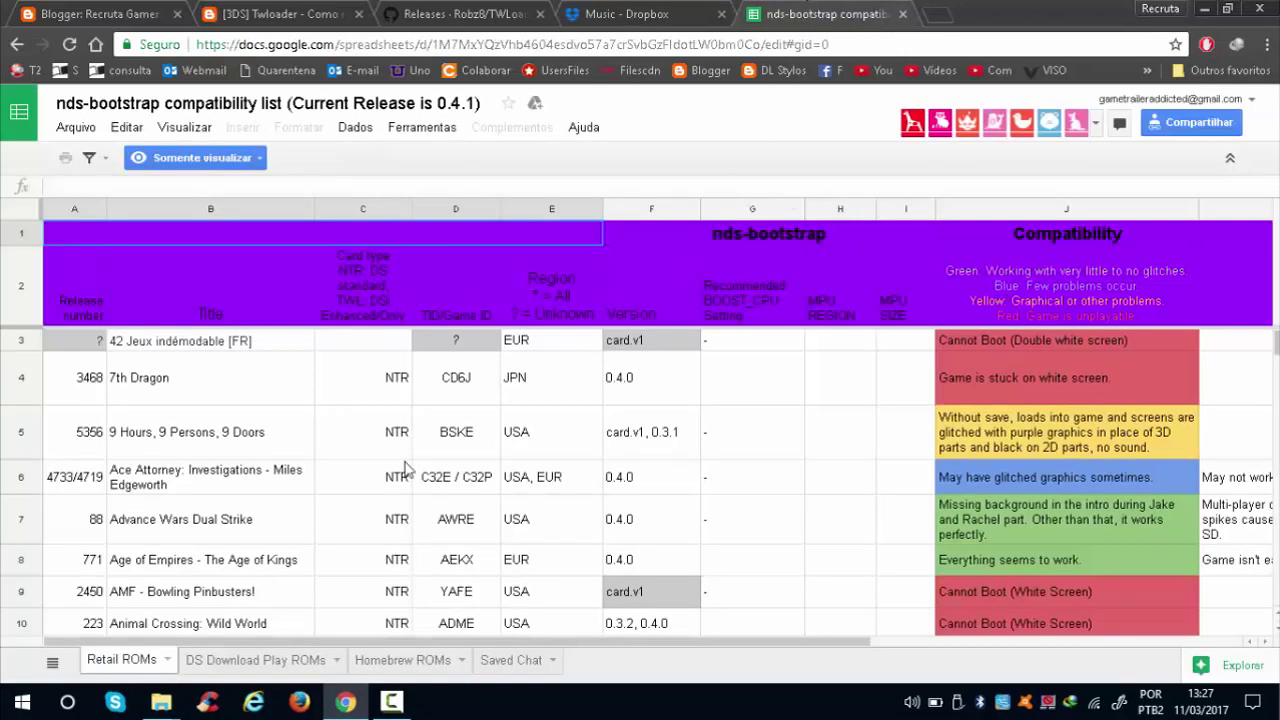
pyautogui.scroll(-3, 407, 470)
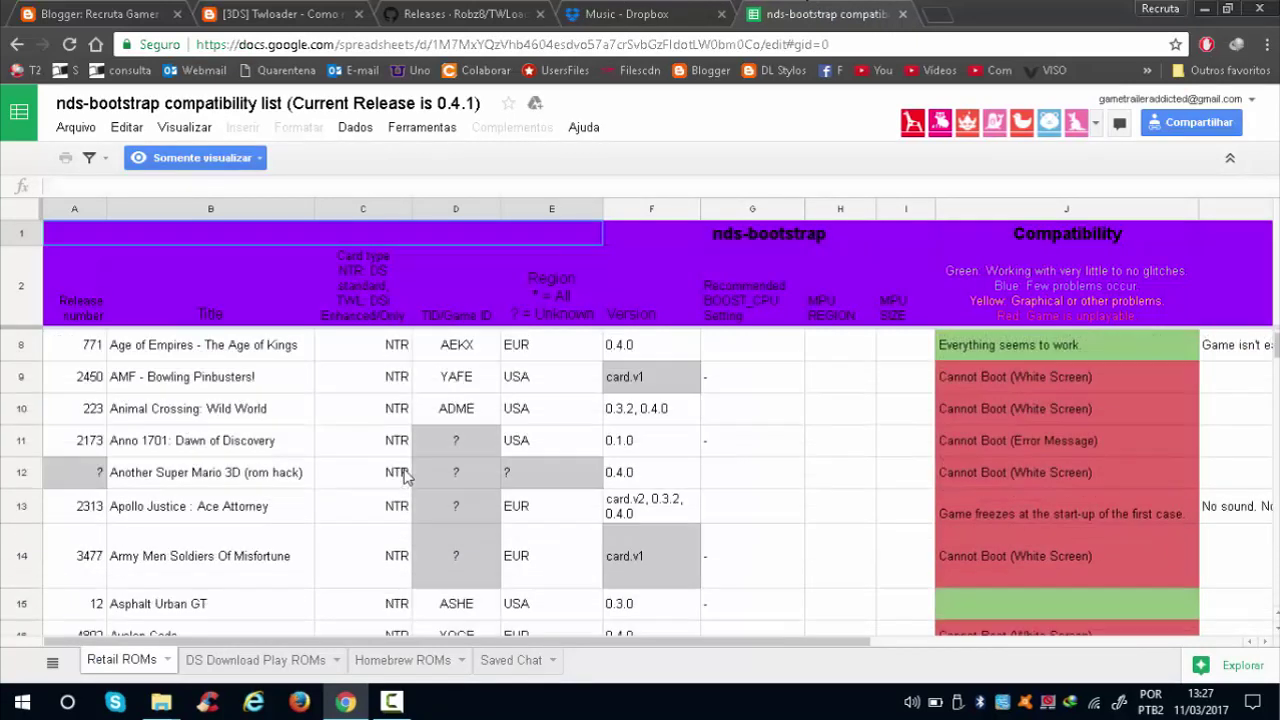
pyautogui.scroll(2, 407, 470)
pyautogui.click(1067, 353)
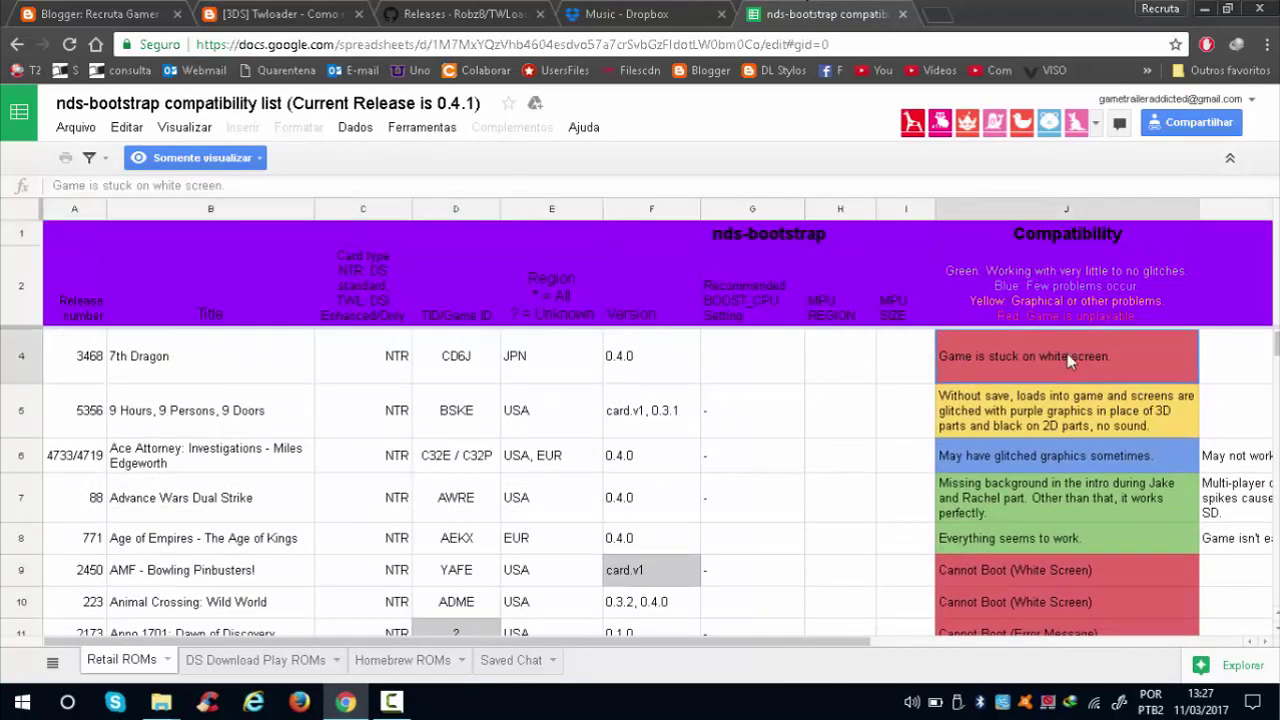
pyautogui.click(1021, 419)
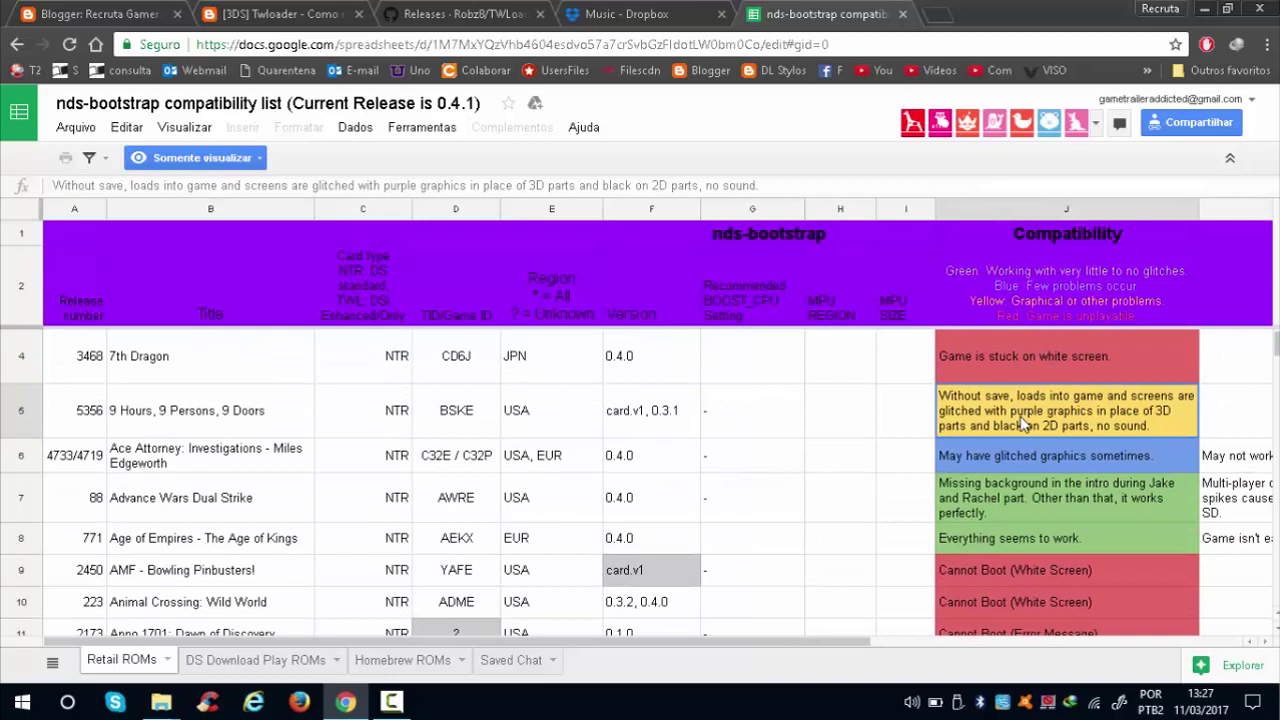
pyautogui.scroll(-1, 1022, 423)
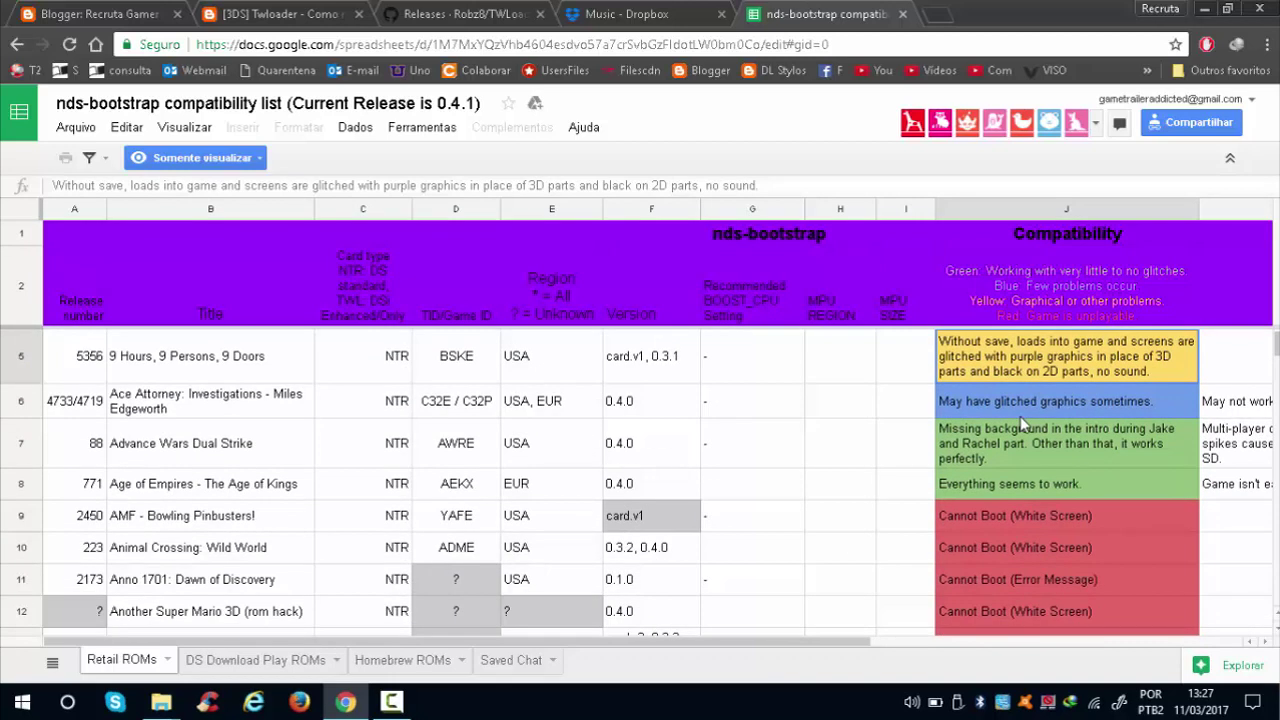
pyautogui.scroll(-5, 1020, 418)
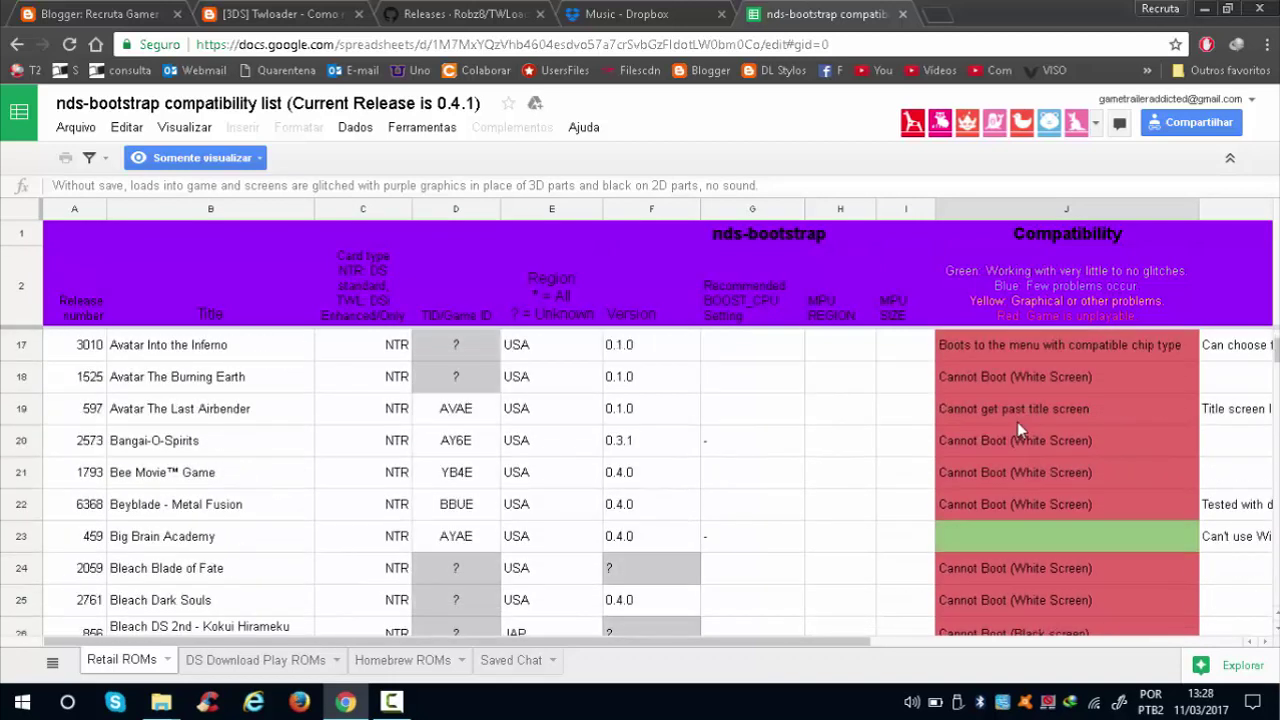
pyautogui.scroll(-5, 1017, 421)
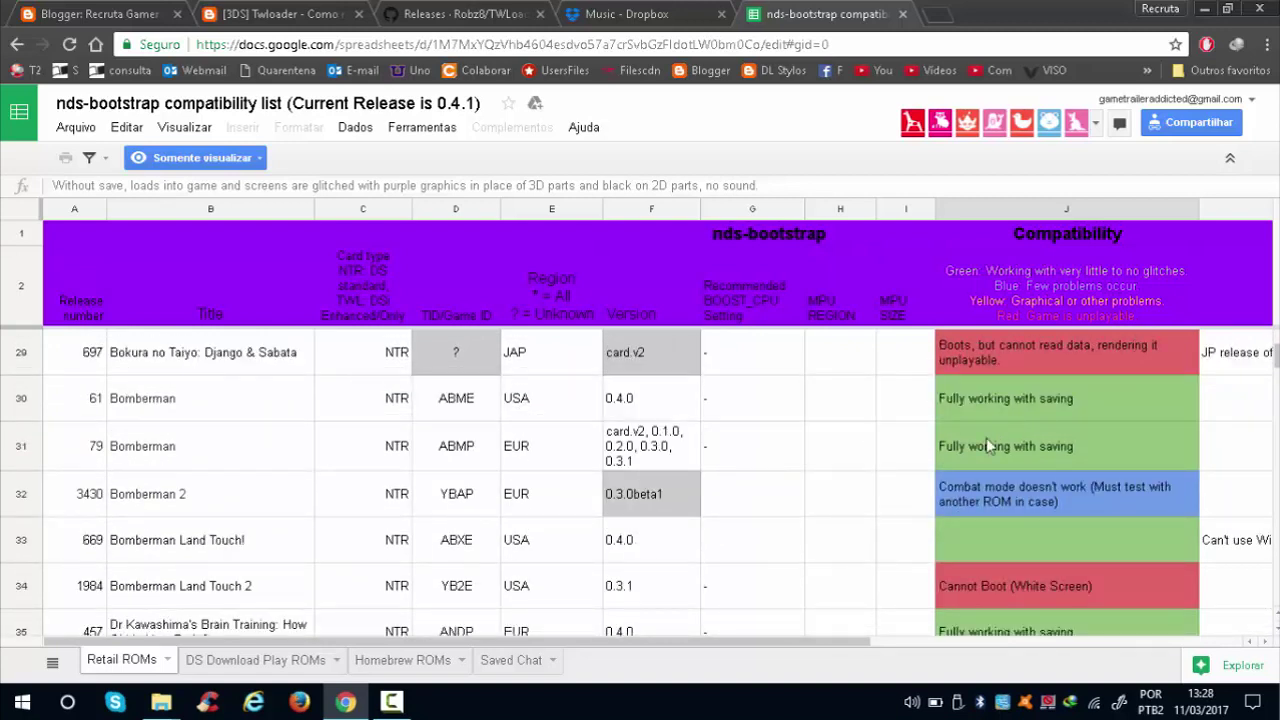
pyautogui.click(998, 401)
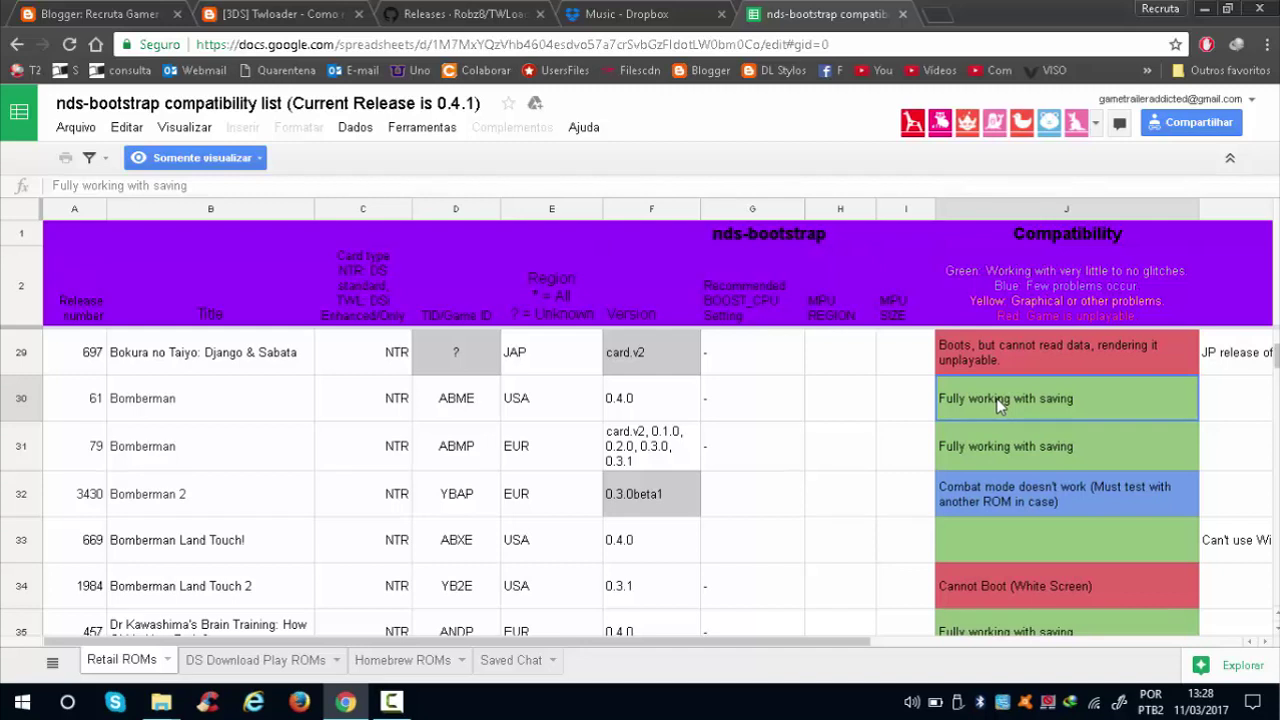
pyautogui.scroll(8, 996, 398)
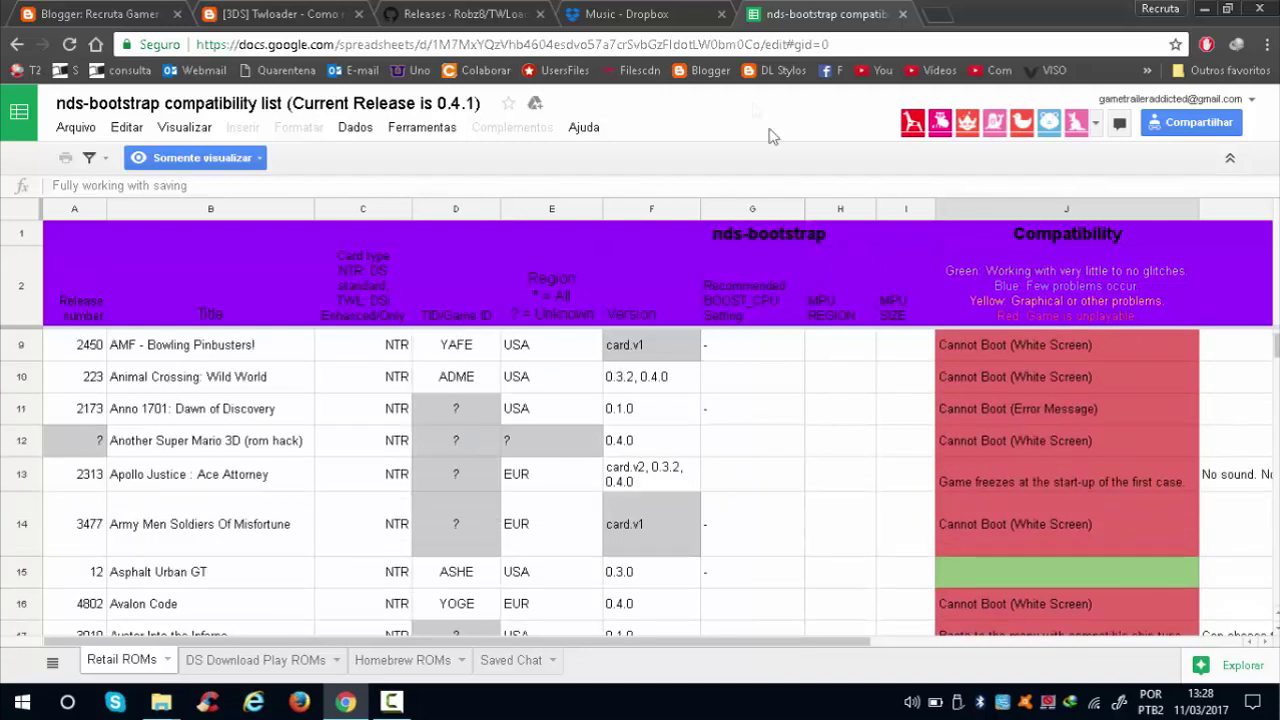
# - Revisit the TWLoader releases page and the Dropbox Music folder
pyautogui.click(440, 12)
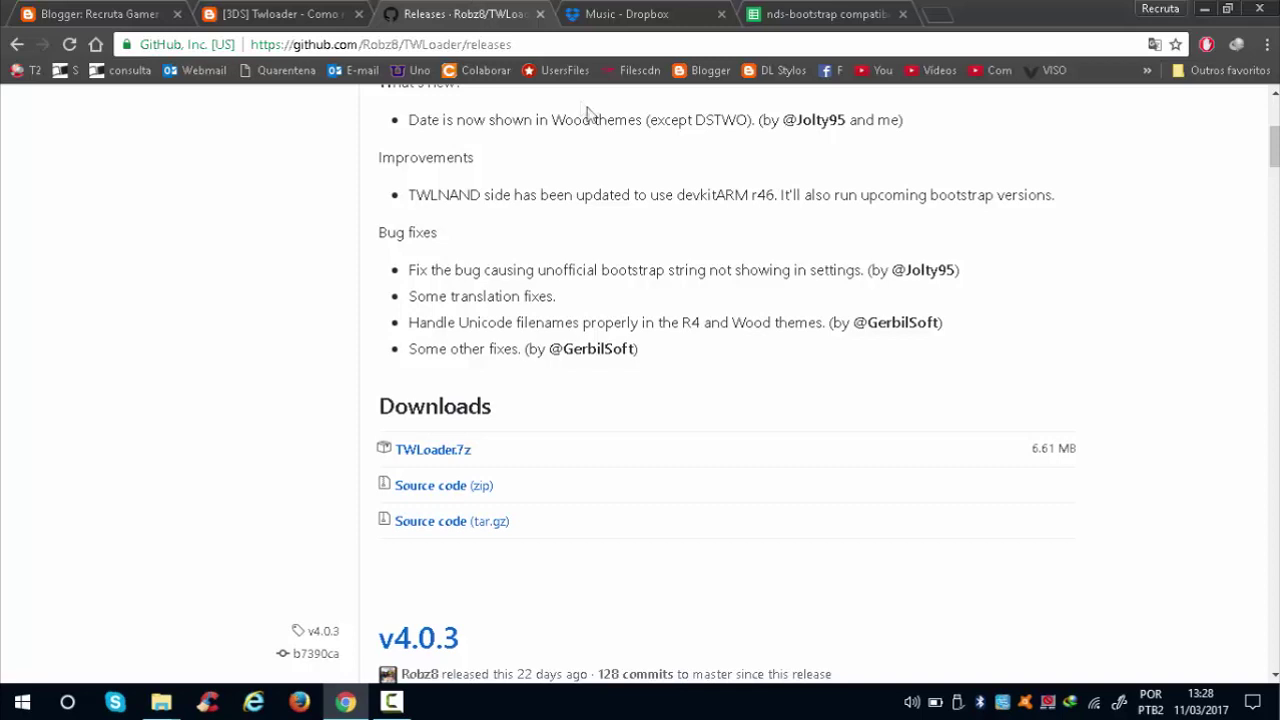
pyautogui.click(600, 14)
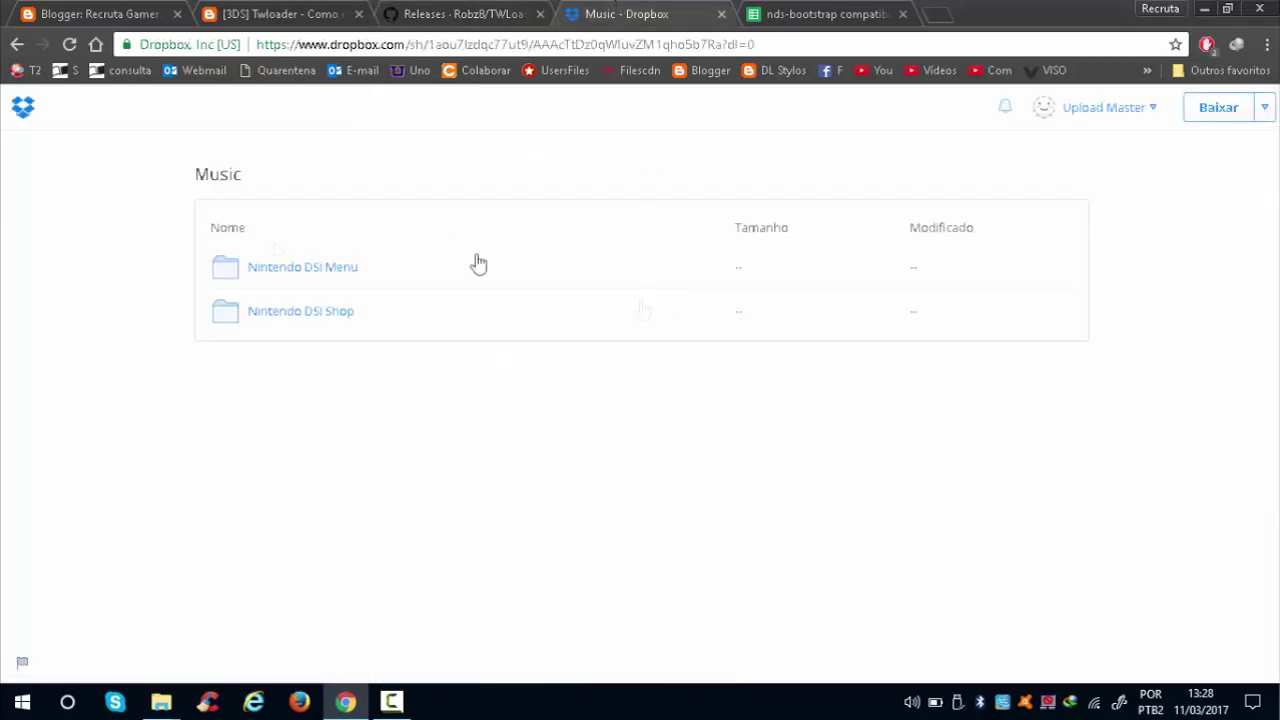
# - Switch to the File Explorer windows for the SD card and the twloader project, and open the TWLoader folder
pyautogui.moveTo(170, 702)
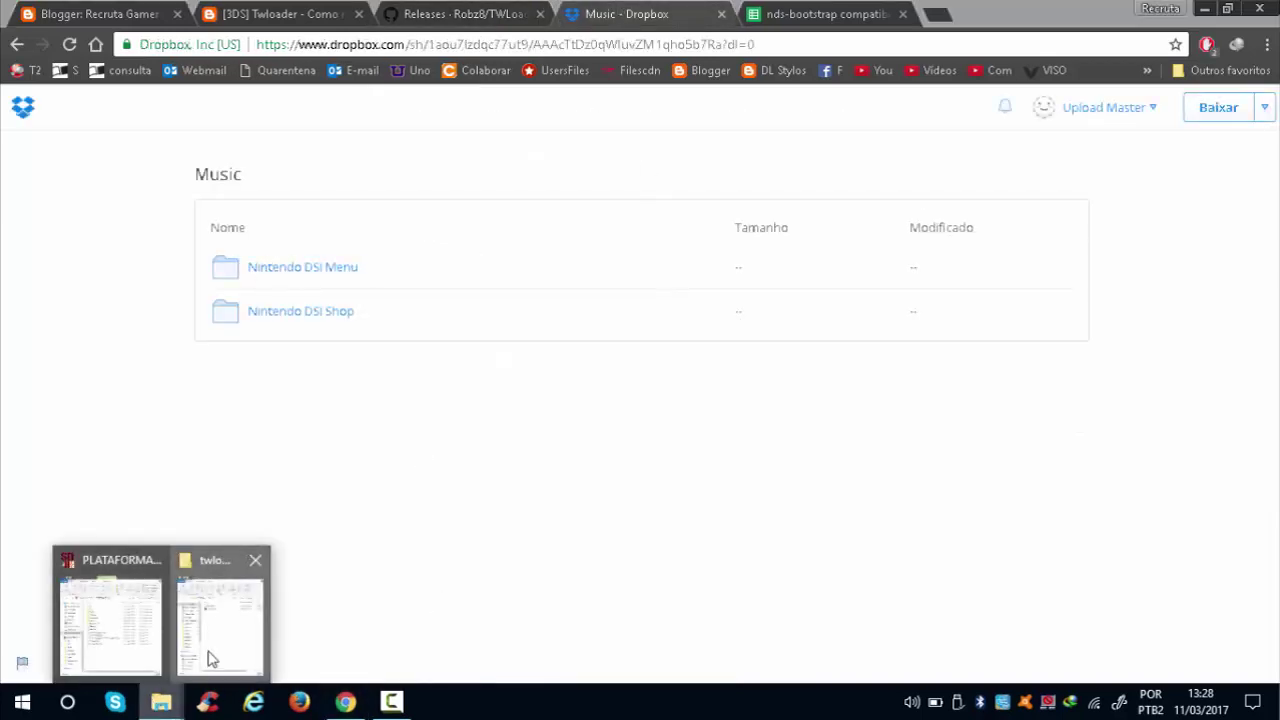
pyautogui.click(210, 658)
pyautogui.click(100, 620)
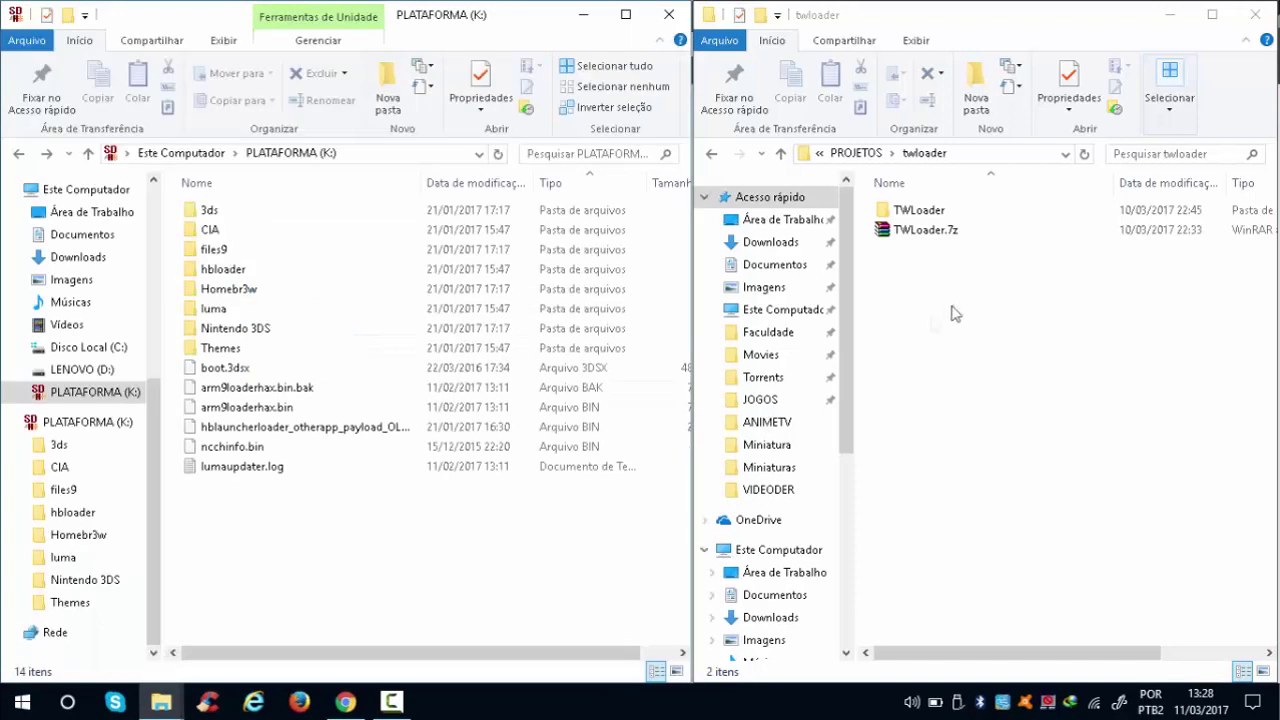
pyautogui.click(933, 214)
pyautogui.doubleClick(933, 214)
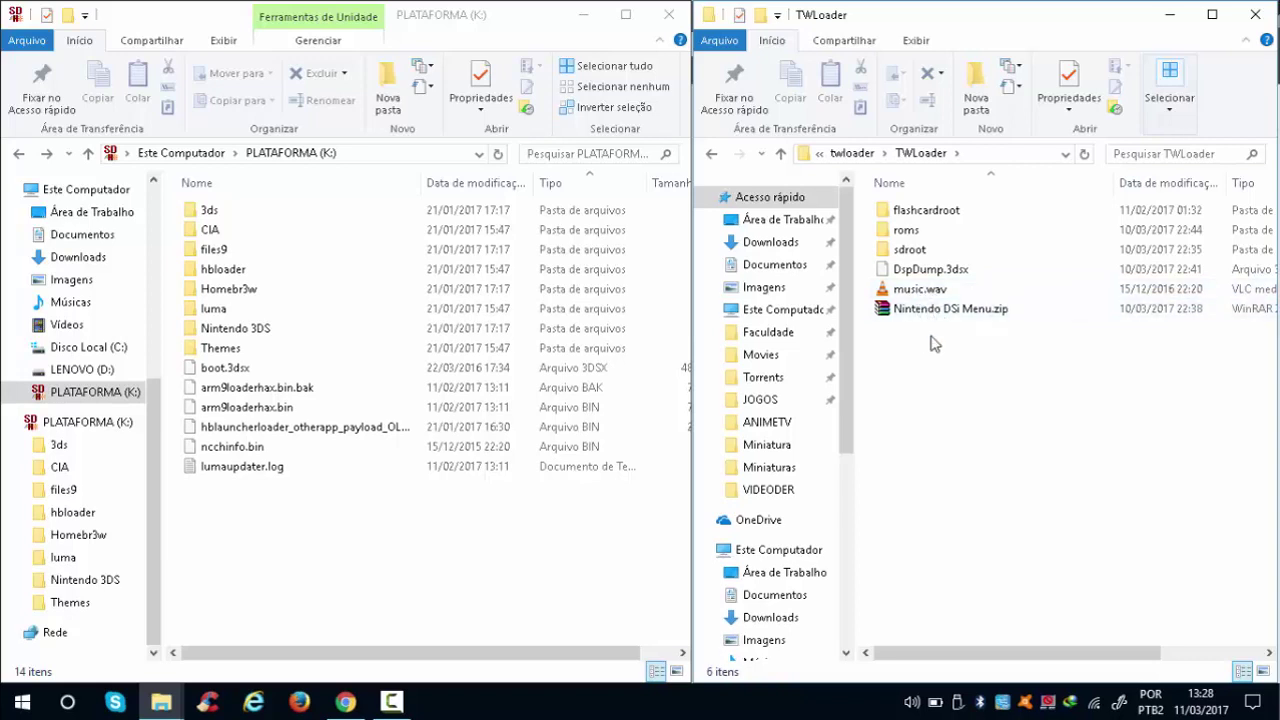
# - Point out music.wav, Nintendo DSi Menu.zip and DspDump.3dsx in the TWLoader folder
pyautogui.click(928, 290)
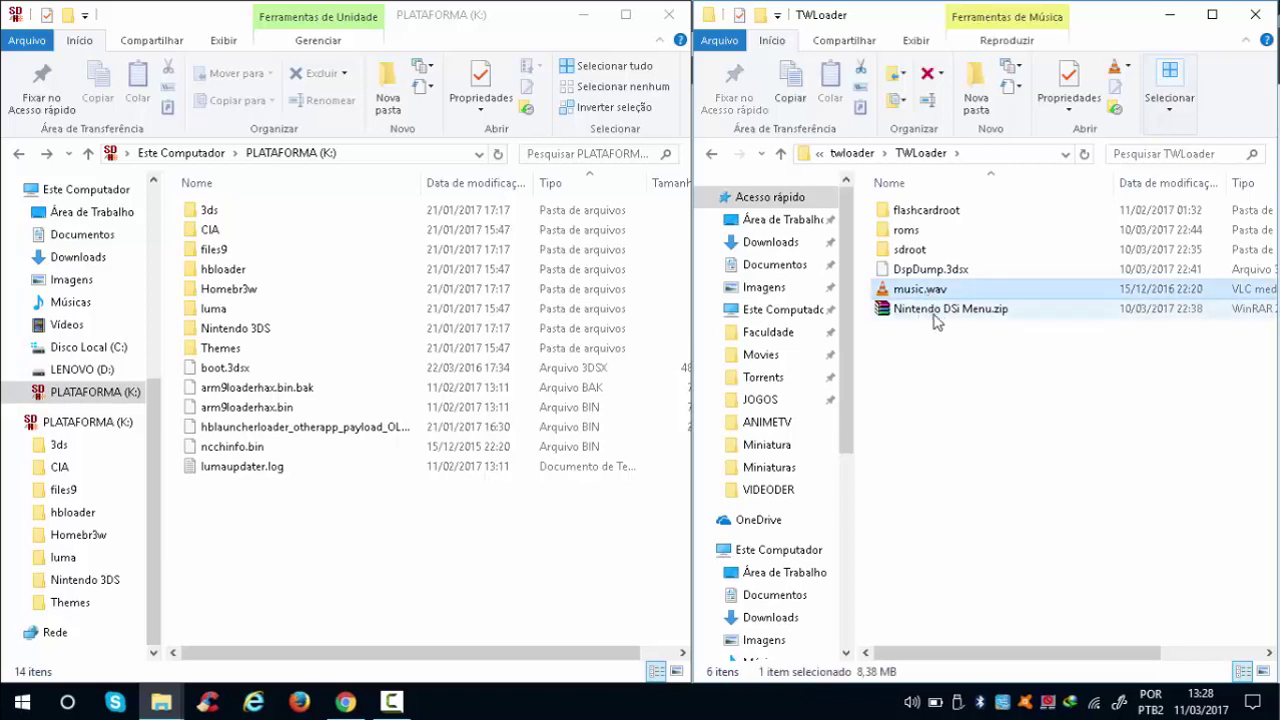
pyautogui.click(934, 312)
pyautogui.keyDown('ctrl'); pyautogui.click(932, 310); pyautogui.keyUp('ctrl')
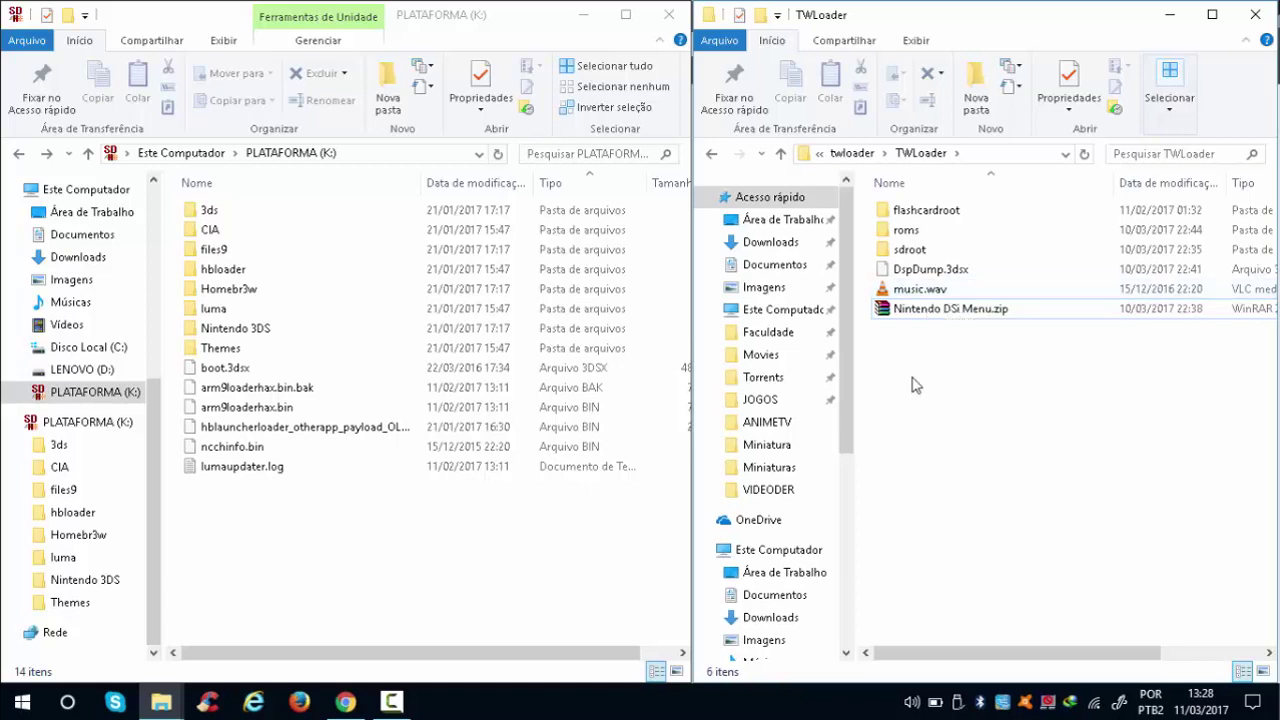
pyautogui.click(958, 274)
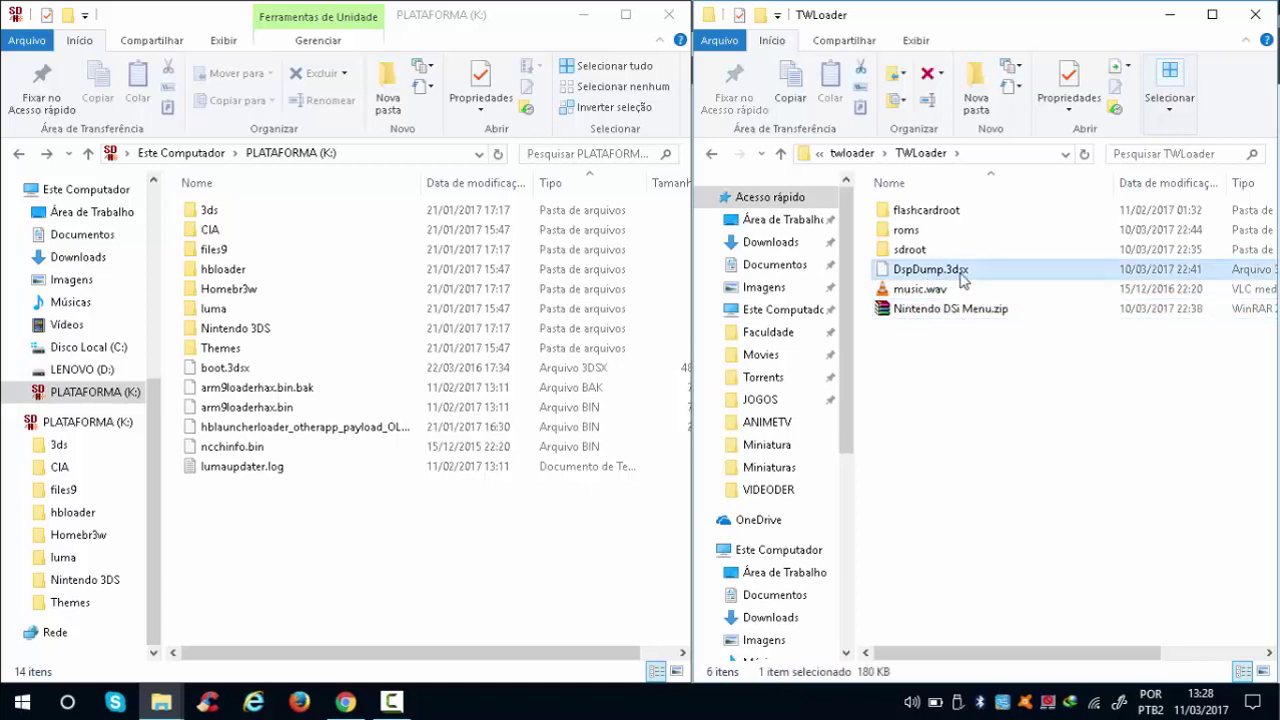
pyautogui.click(952, 343)
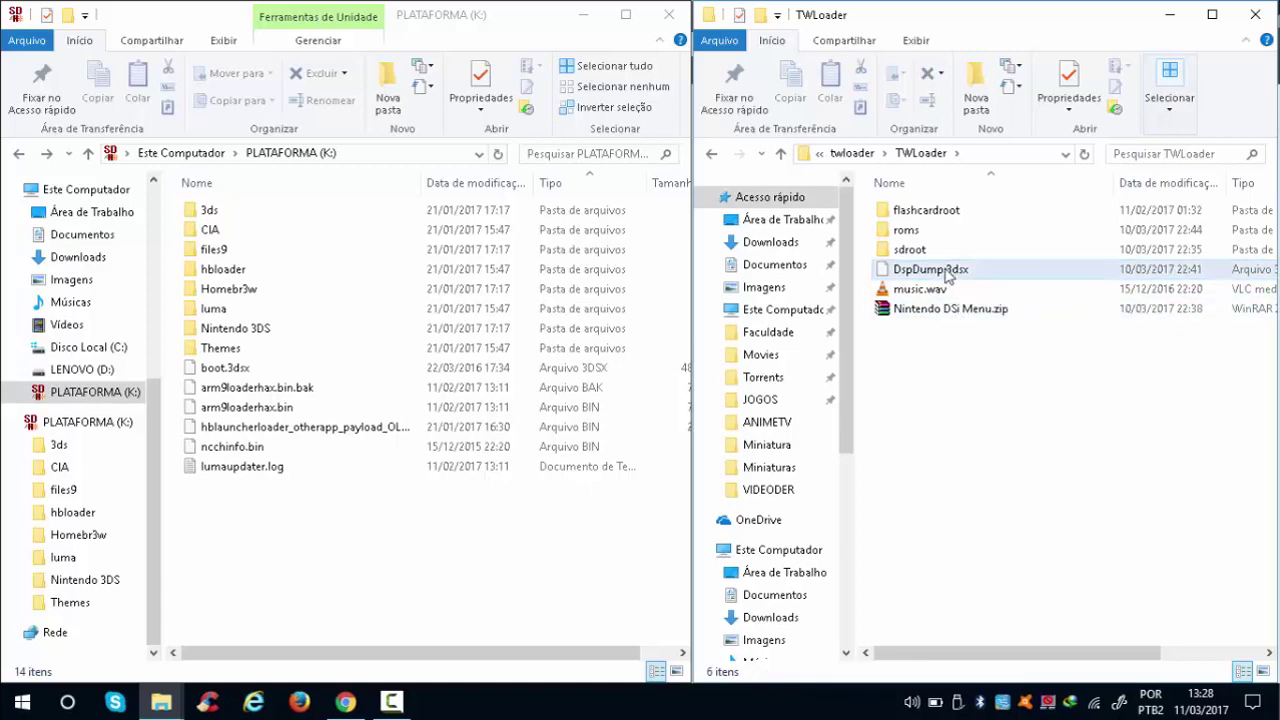
# - Switch to Chrome and open the DSP Firm link from the Twloader blog post, github.com/Cruel/DspDump/releases, in a new tab
pyautogui.click(358, 705)
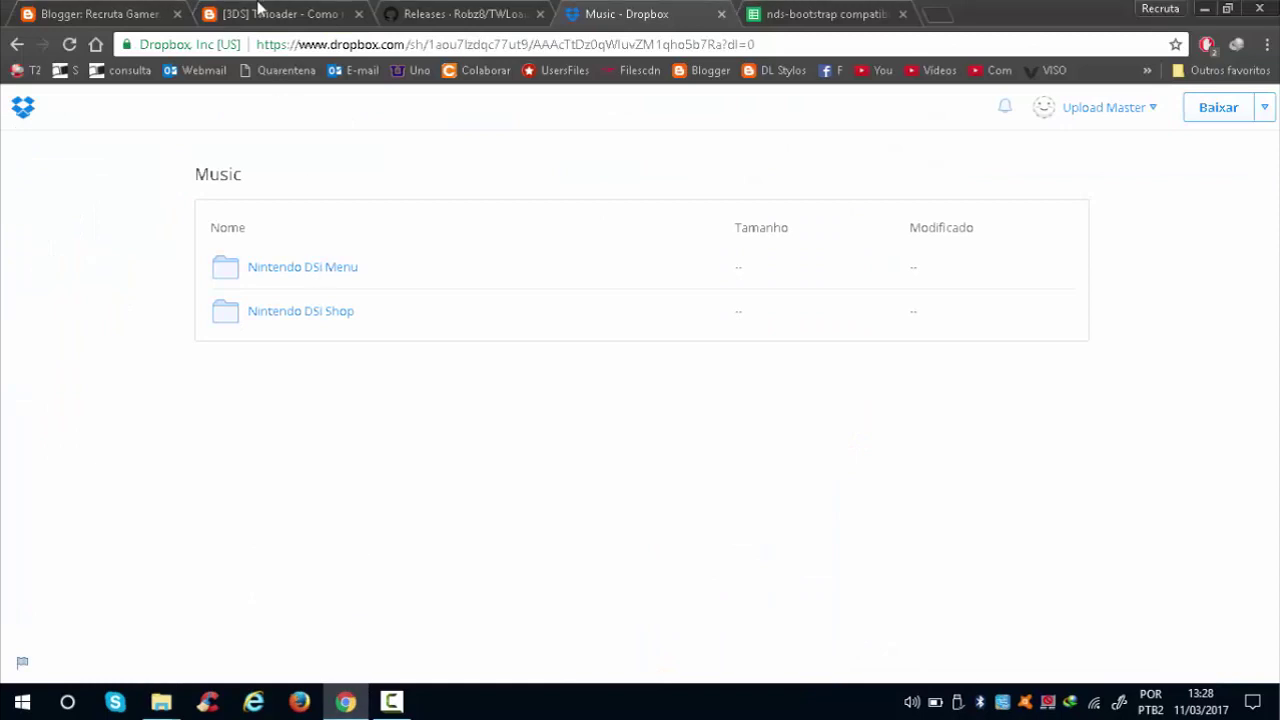
pyautogui.click(262, 12)
pyautogui.scroll(-3, 470, 335)
pyautogui.scroll(-1, 538, 430)
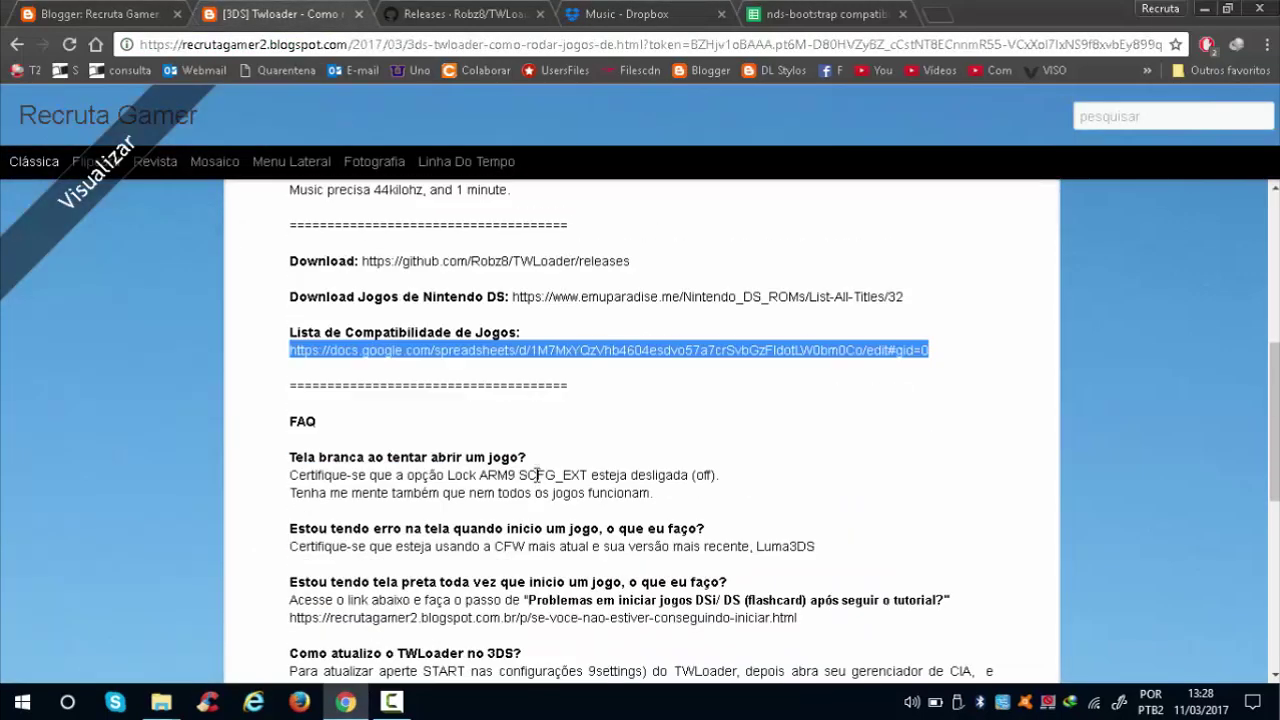
pyautogui.scroll(1, 540, 468)
pyautogui.scroll(3, 540, 468)
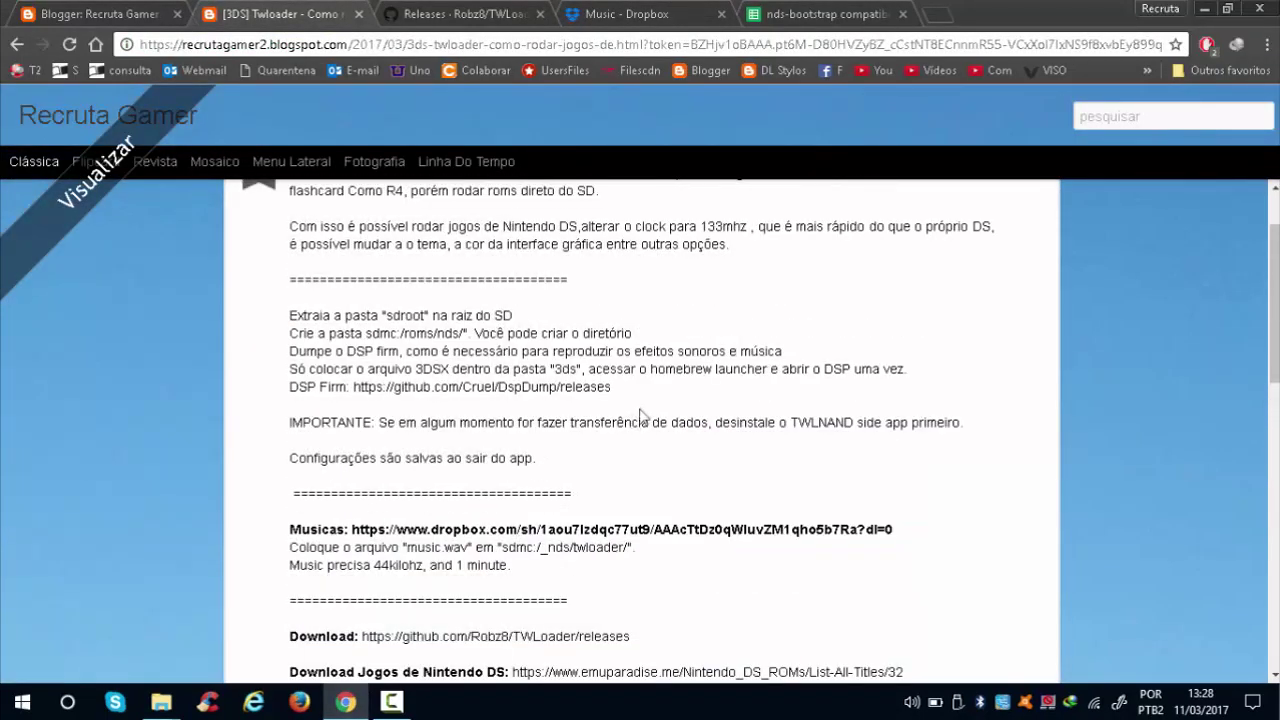
pyautogui.moveTo(609, 385); pyautogui.dragTo(340, 389)
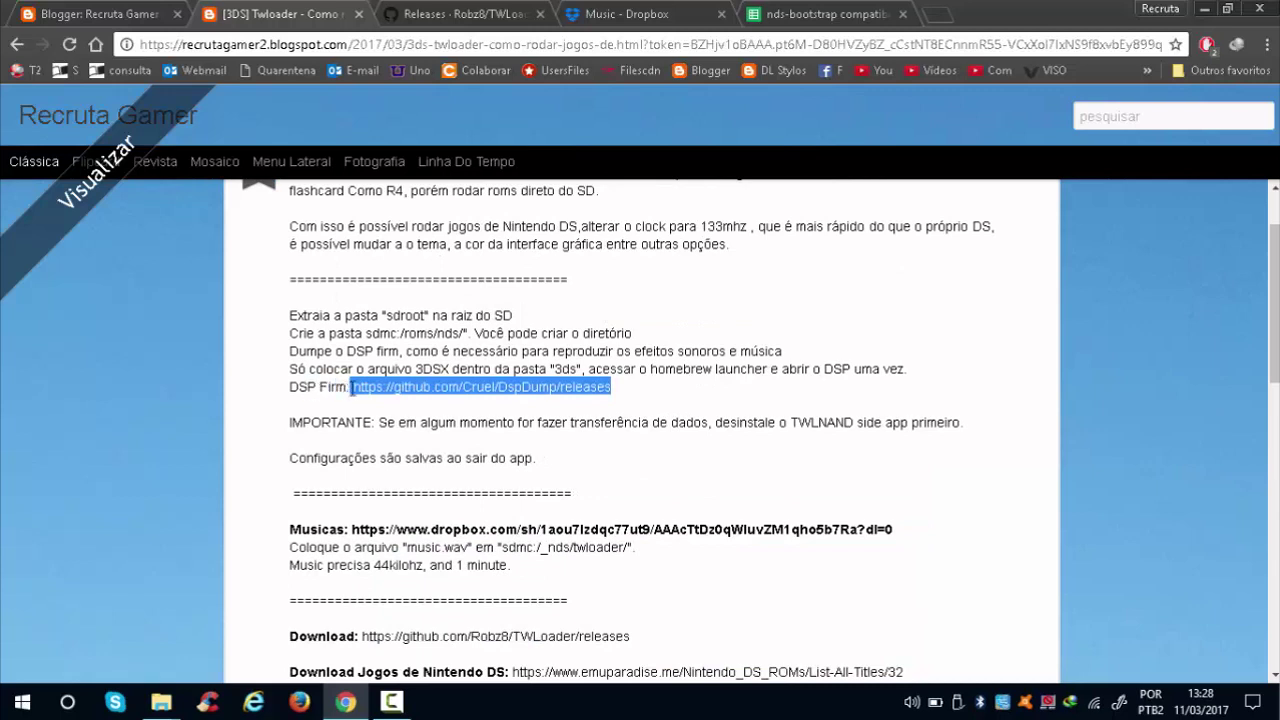
pyautogui.moveTo(825, 44); pyautogui.dragTo(951, 11)
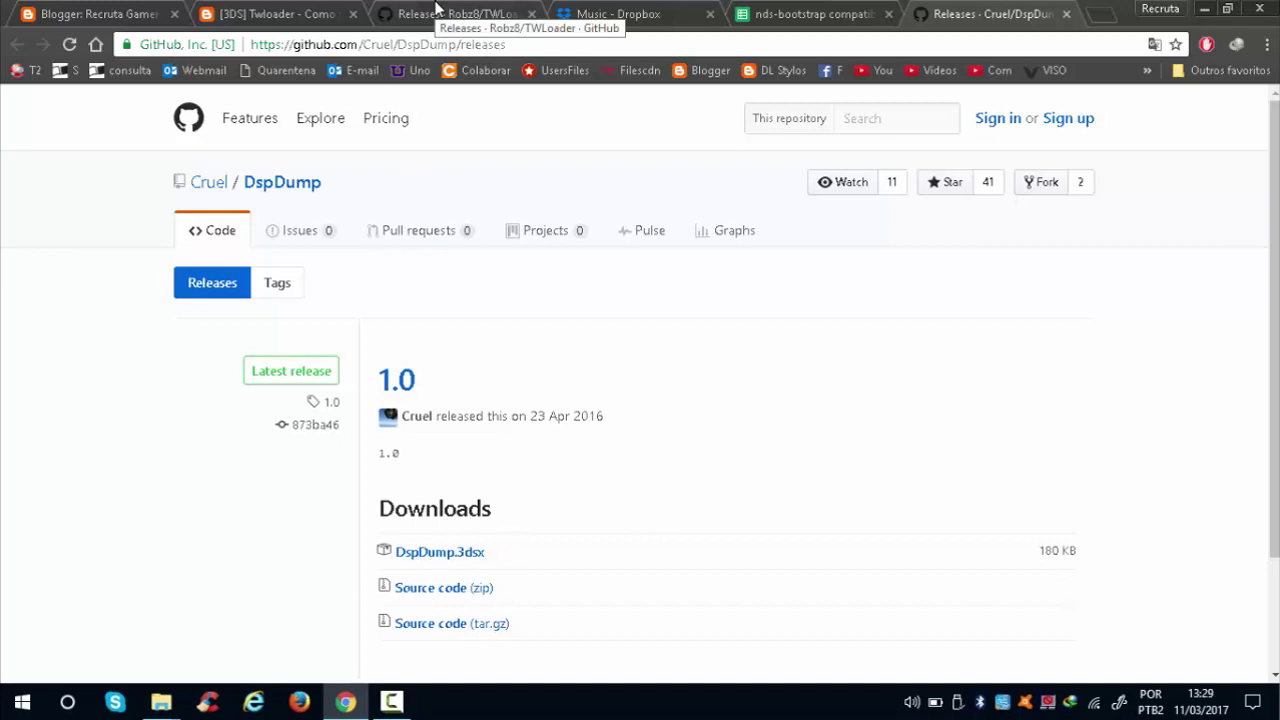
# - Switch to the File Explorer windows for the SD card and TWLoader, open the sdroot folder and point out its _nds folder
pyautogui.moveTo(160, 703)
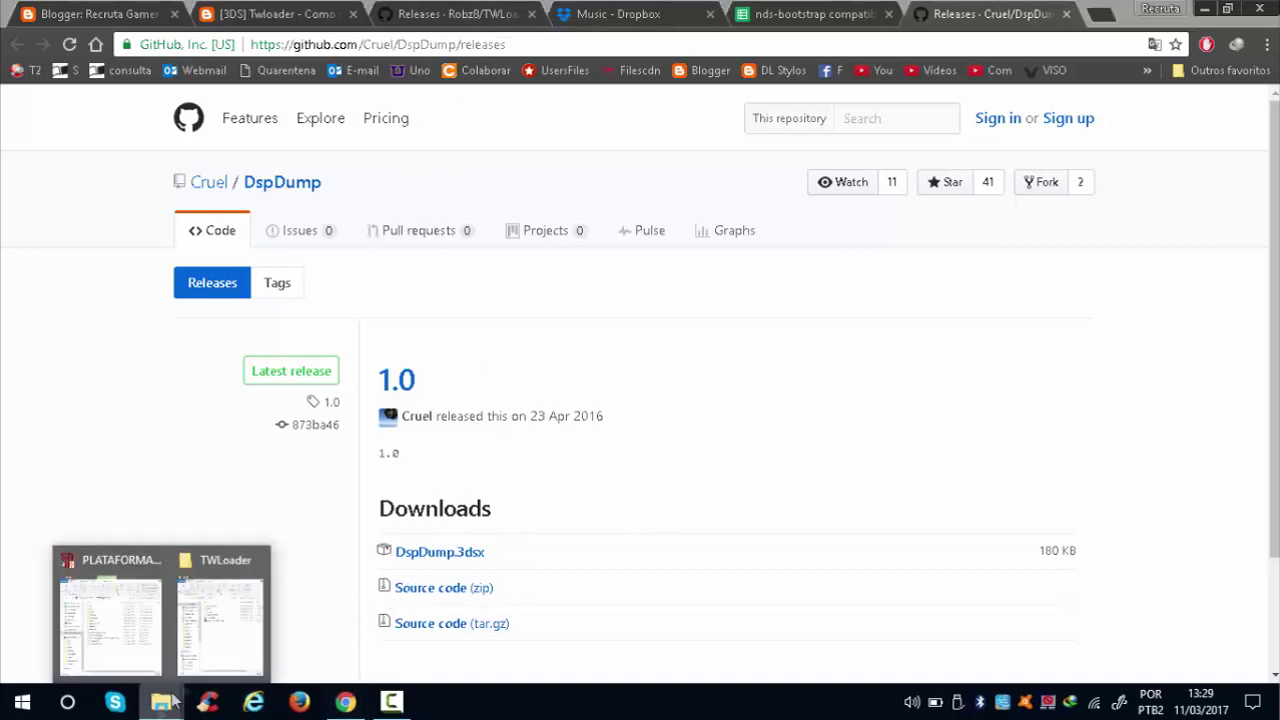
pyautogui.click(140, 645)
pyautogui.click(222, 630)
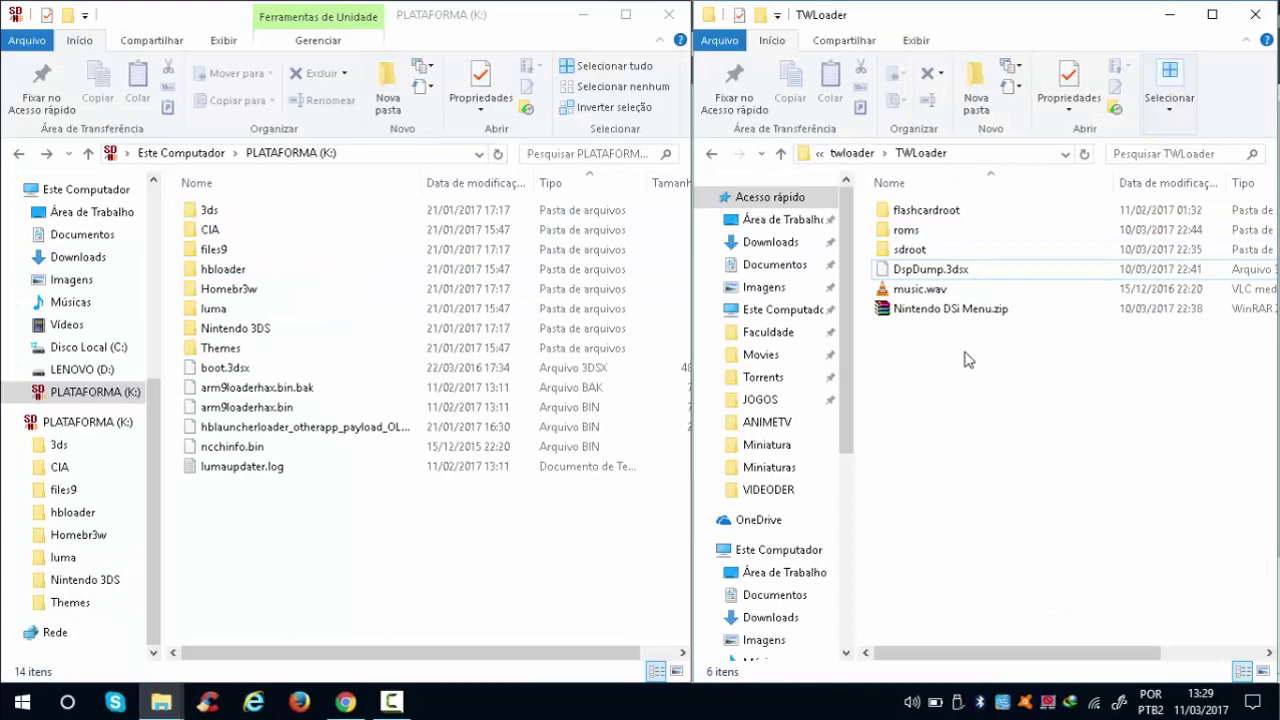
pyautogui.doubleClick(937, 254)
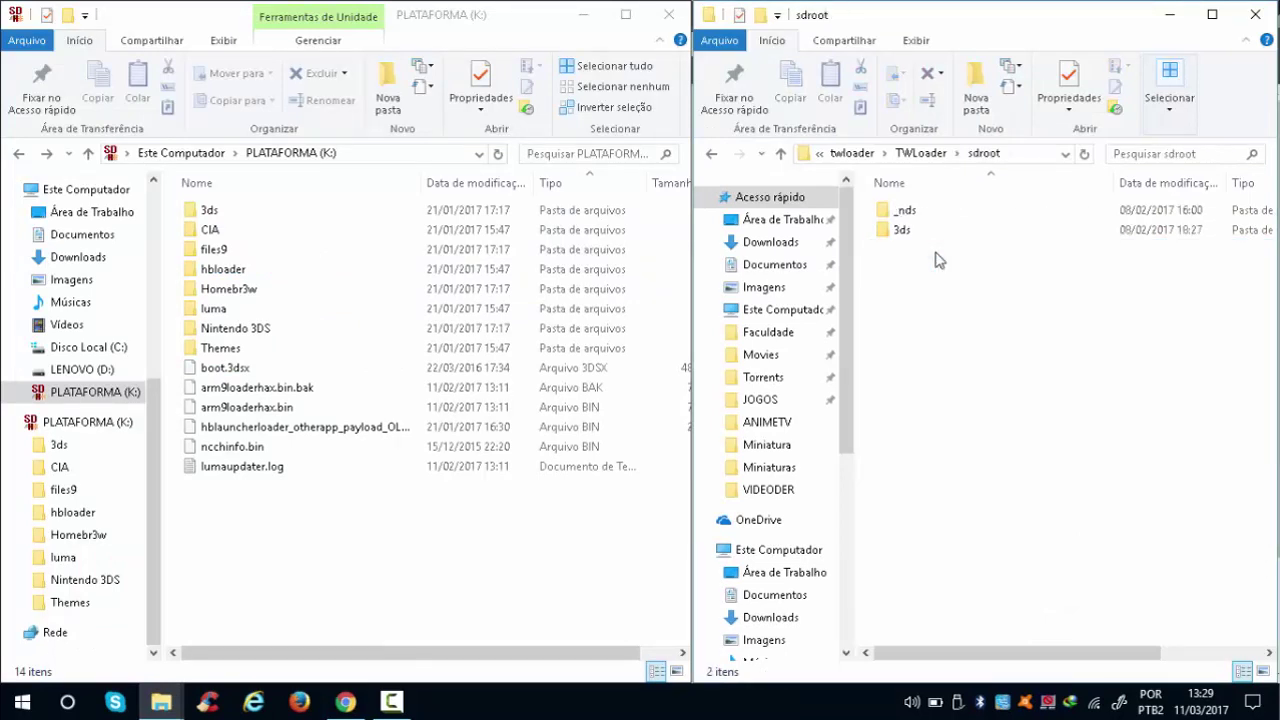
pyautogui.click(907, 214)
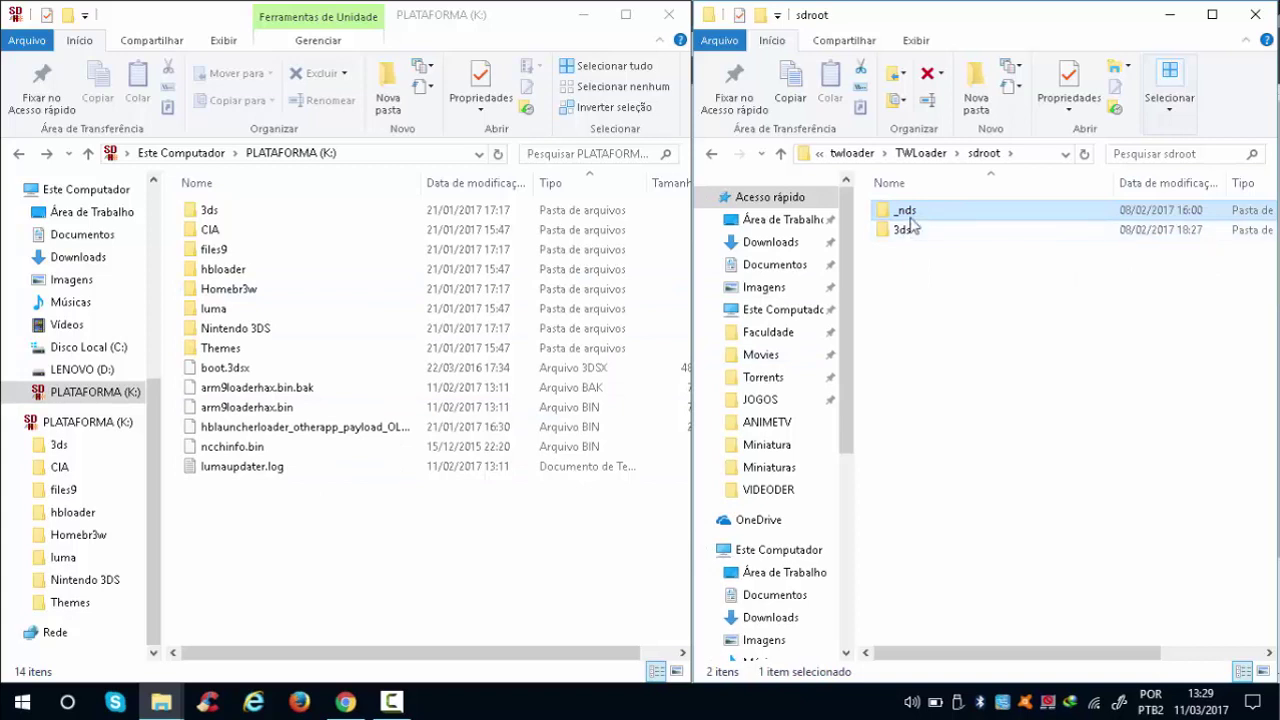
# - Copy music.wav from the TWLoader folder and open the twloader folder inside sdroot\_nds
pyautogui.click(711, 154)
pyautogui.click(918, 290)
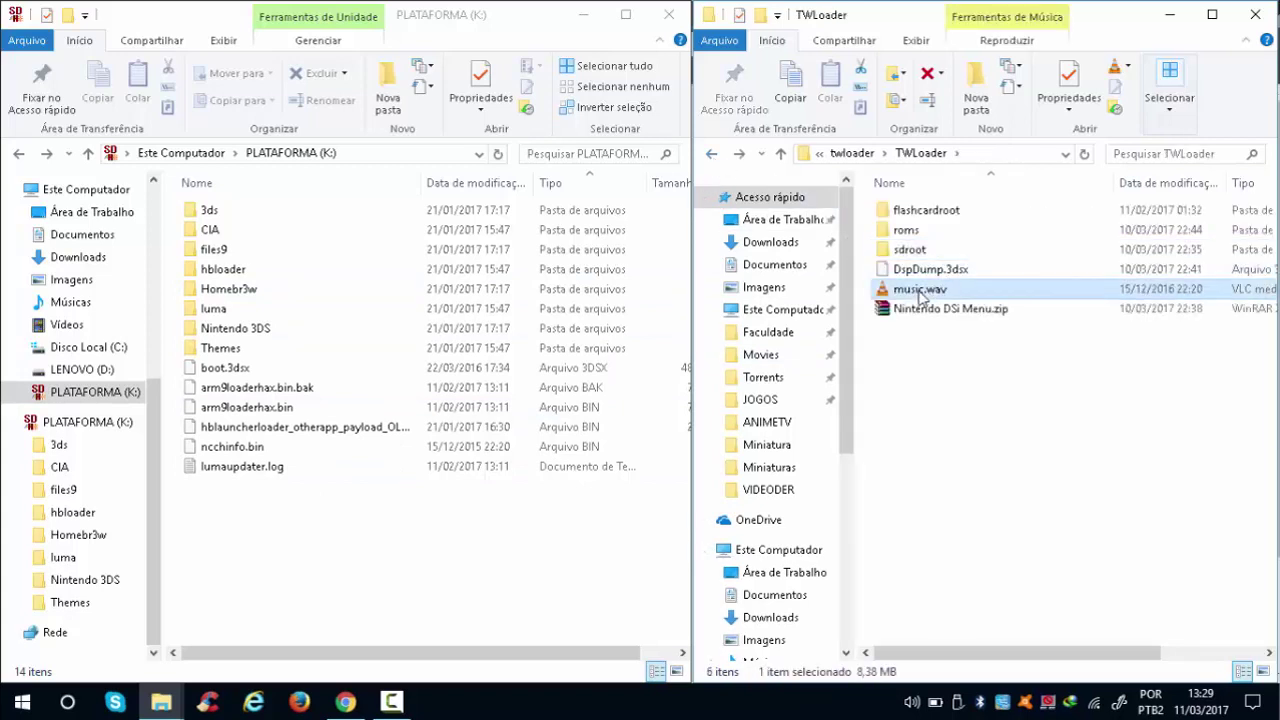
pyautogui.rightClick(918, 290)
pyautogui.click(912, 581)
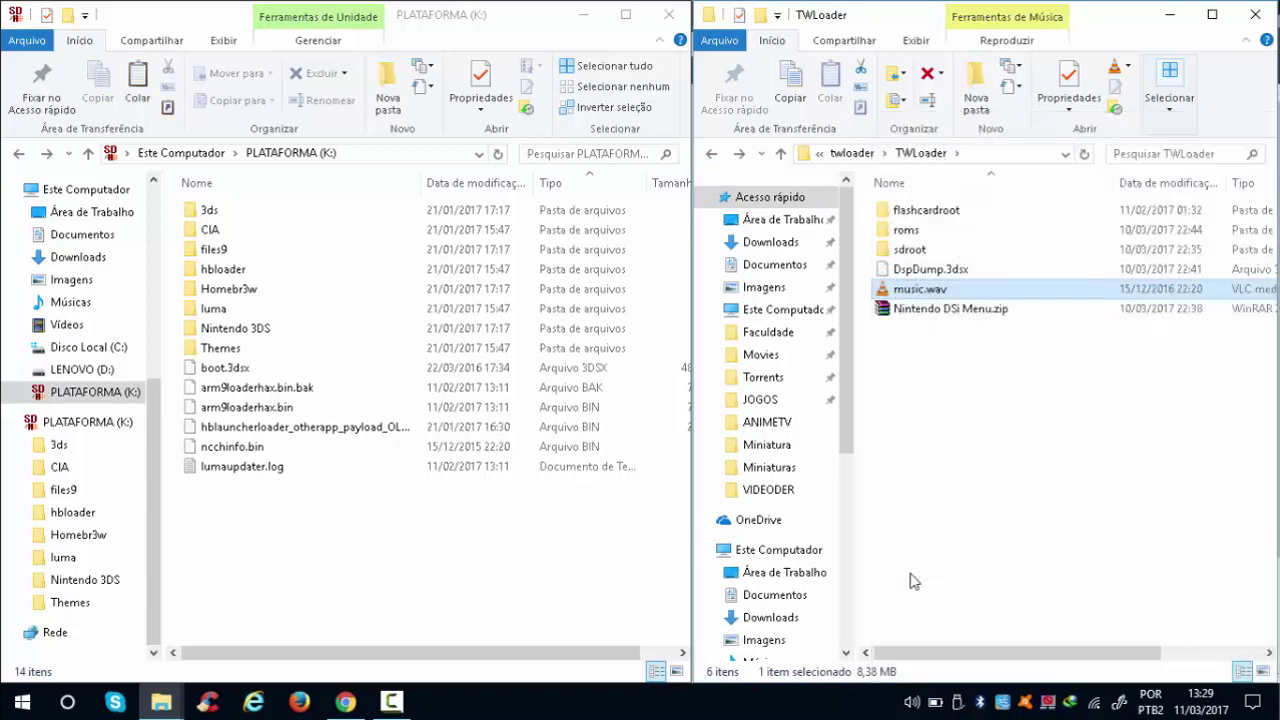
pyautogui.doubleClick(910, 250)
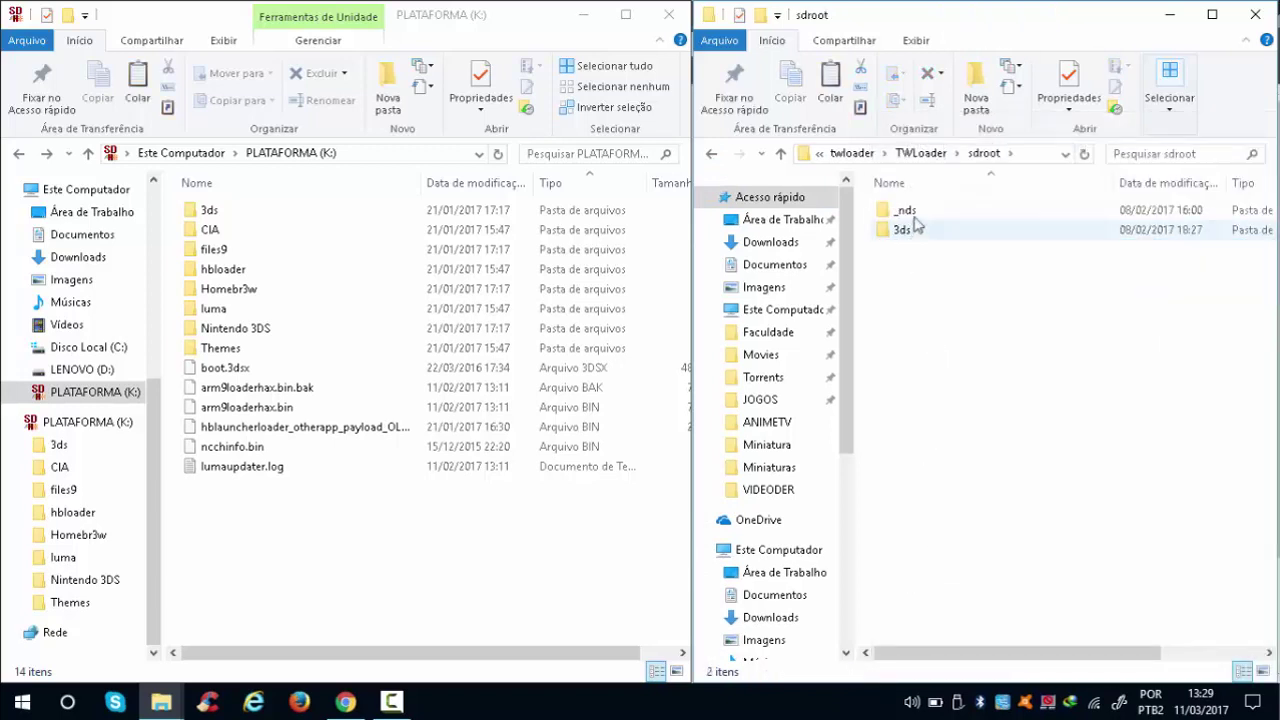
pyautogui.click(918, 220)
pyautogui.doubleClick(918, 220)
pyautogui.doubleClick(936, 214)
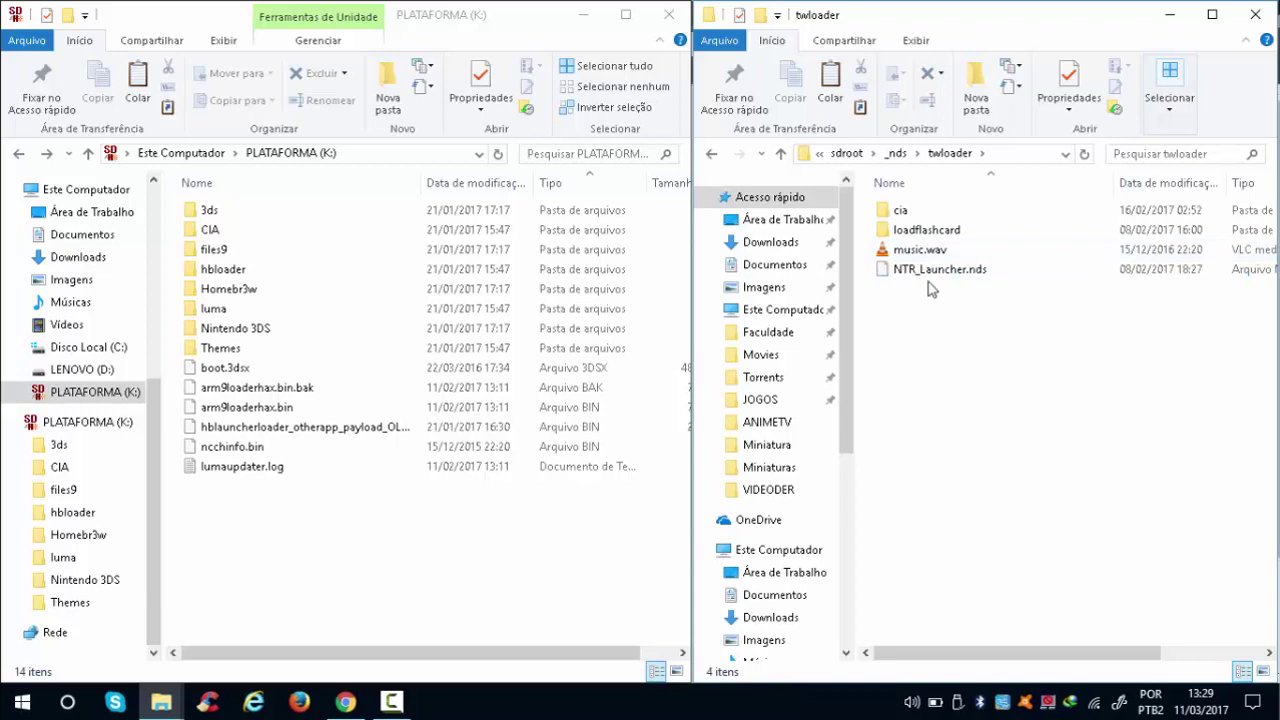
# - Copy the _nds folder from sdroot to the root of the PLATAFORMA (K:) SD card and return to the TWLoader folder
pyautogui.click(711, 155)
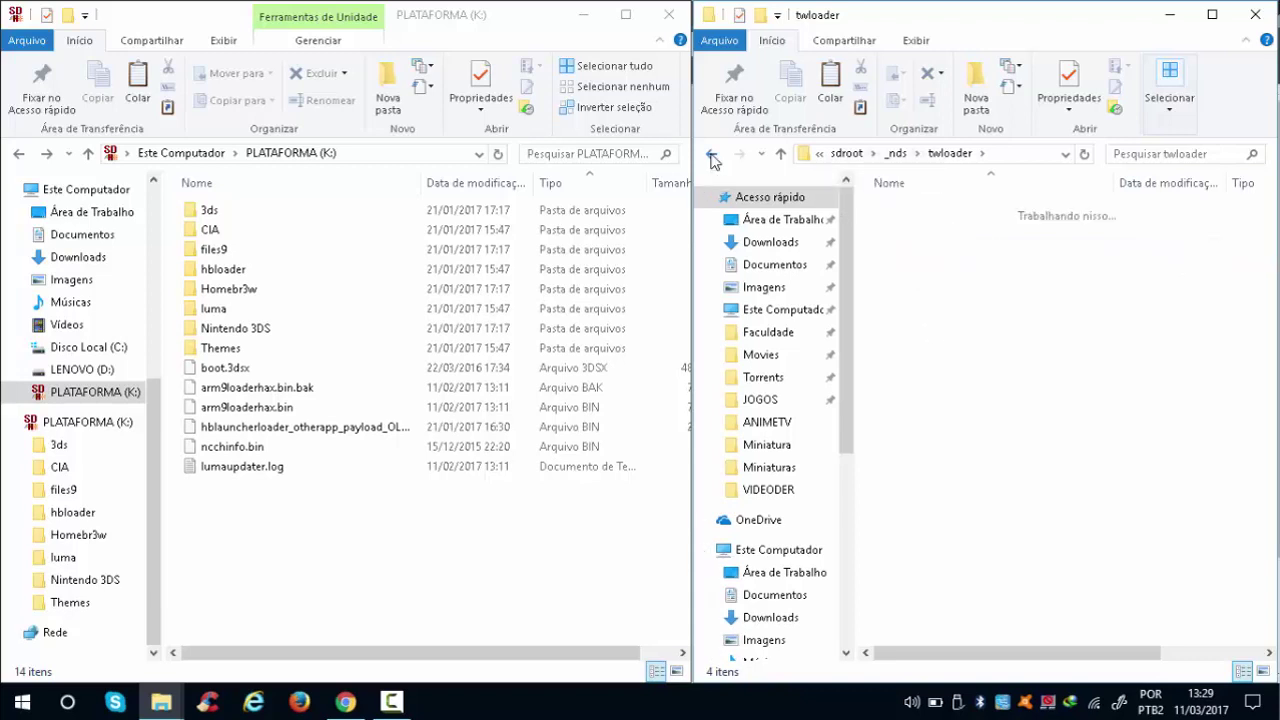
pyautogui.click(711, 155)
pyautogui.click(711, 155)
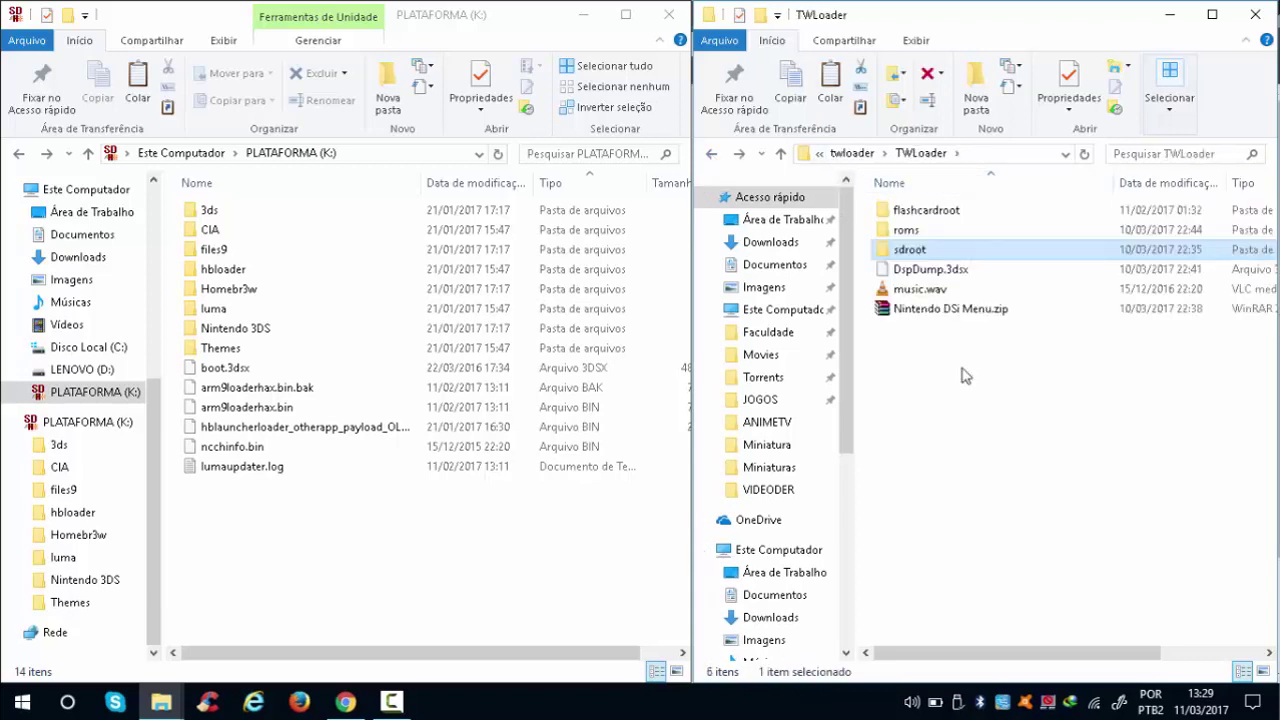
pyautogui.doubleClick(905, 250)
pyautogui.rightClick(873, 212)
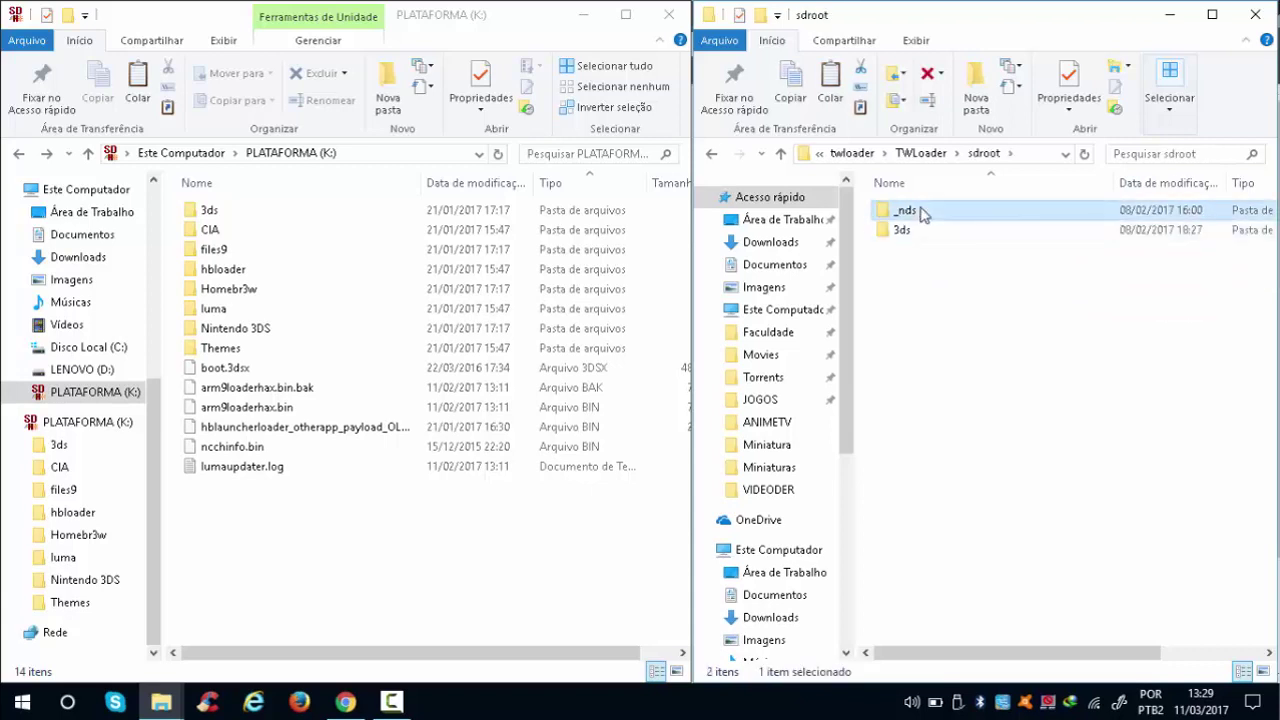
pyautogui.click(922, 553)
pyautogui.rightClick(417, 543)
pyautogui.click(458, 424)
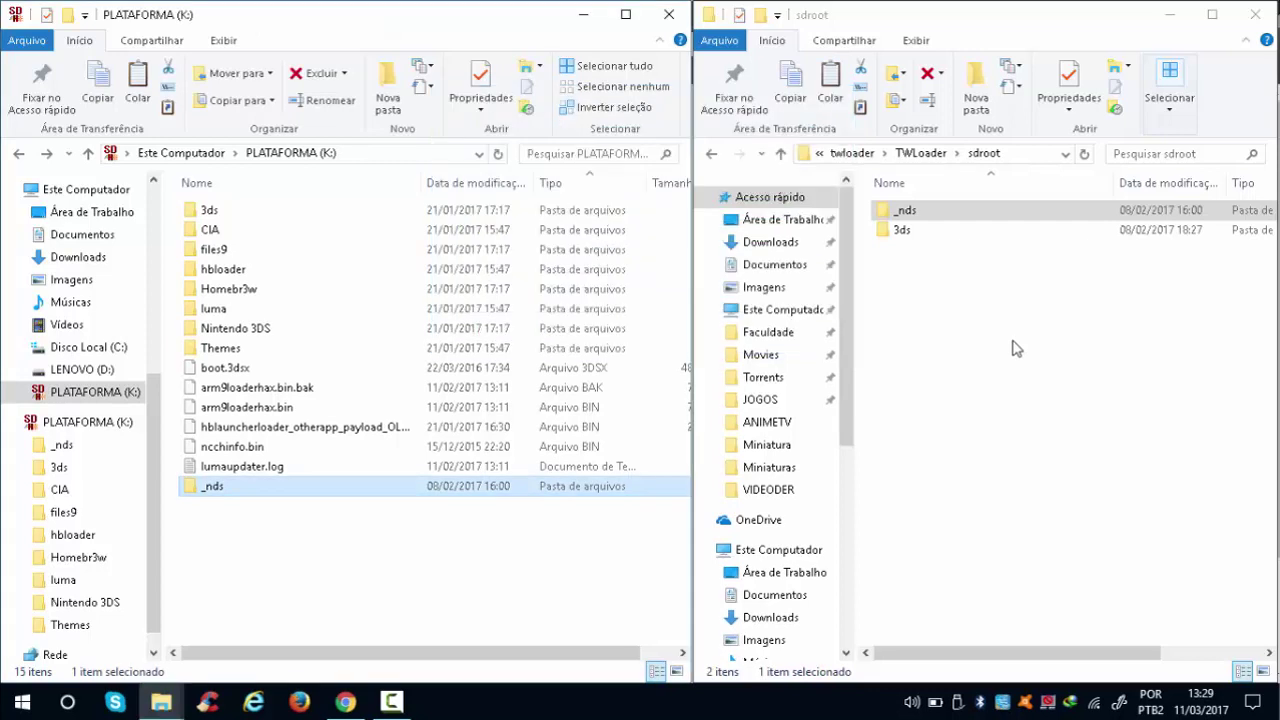
pyautogui.click(711, 153)
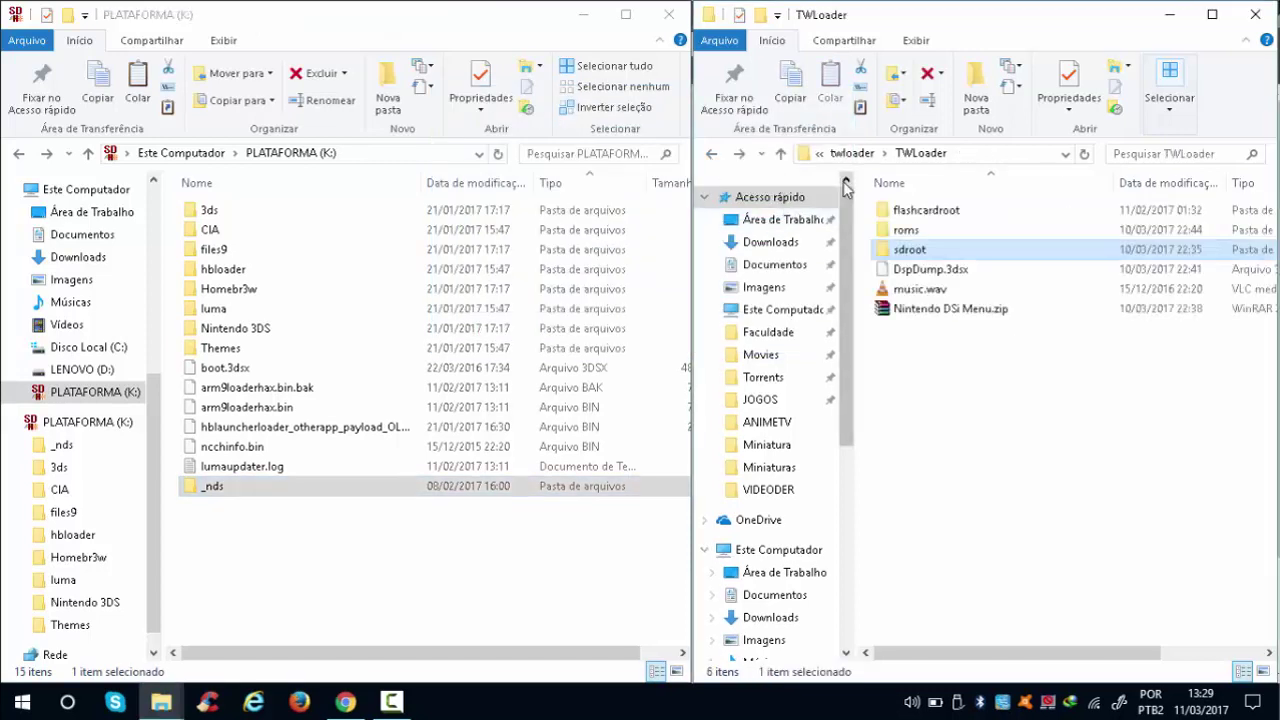
pyautogui.click(954, 342)
pyautogui.click(966, 284)
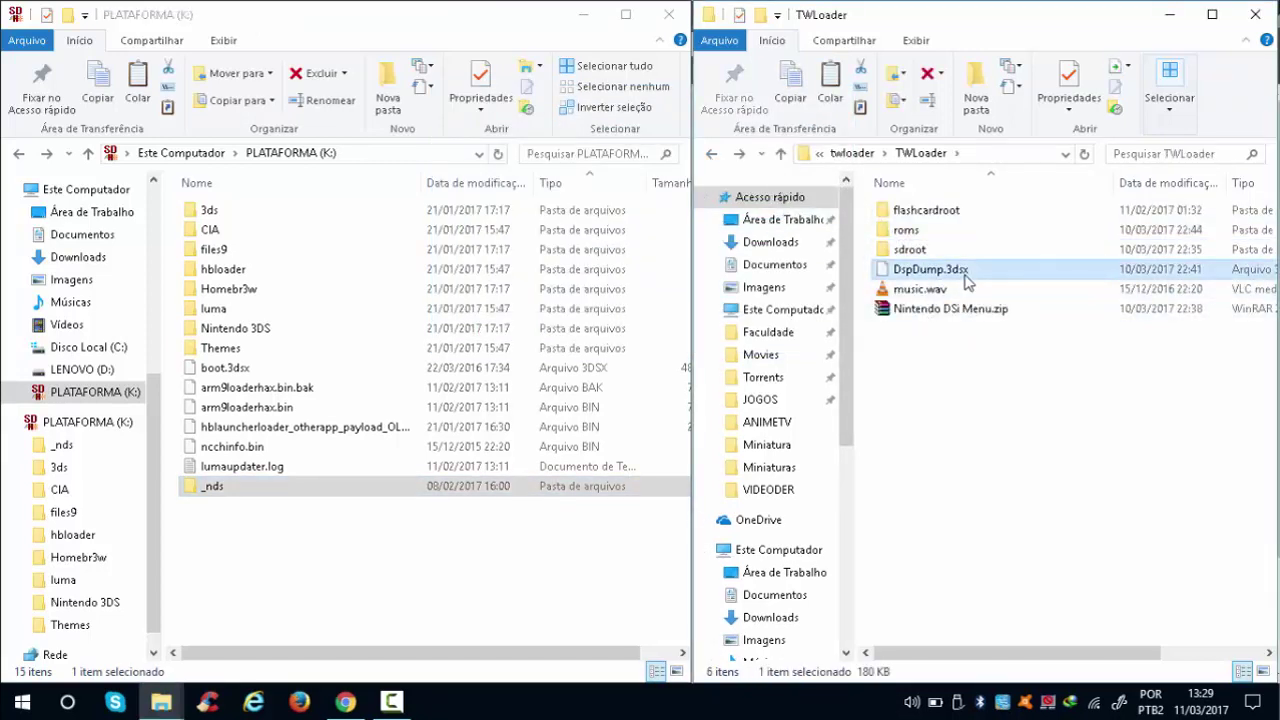
pyautogui.rightClick(966, 284)
pyautogui.click(966, 576)
pyautogui.click(912, 370)
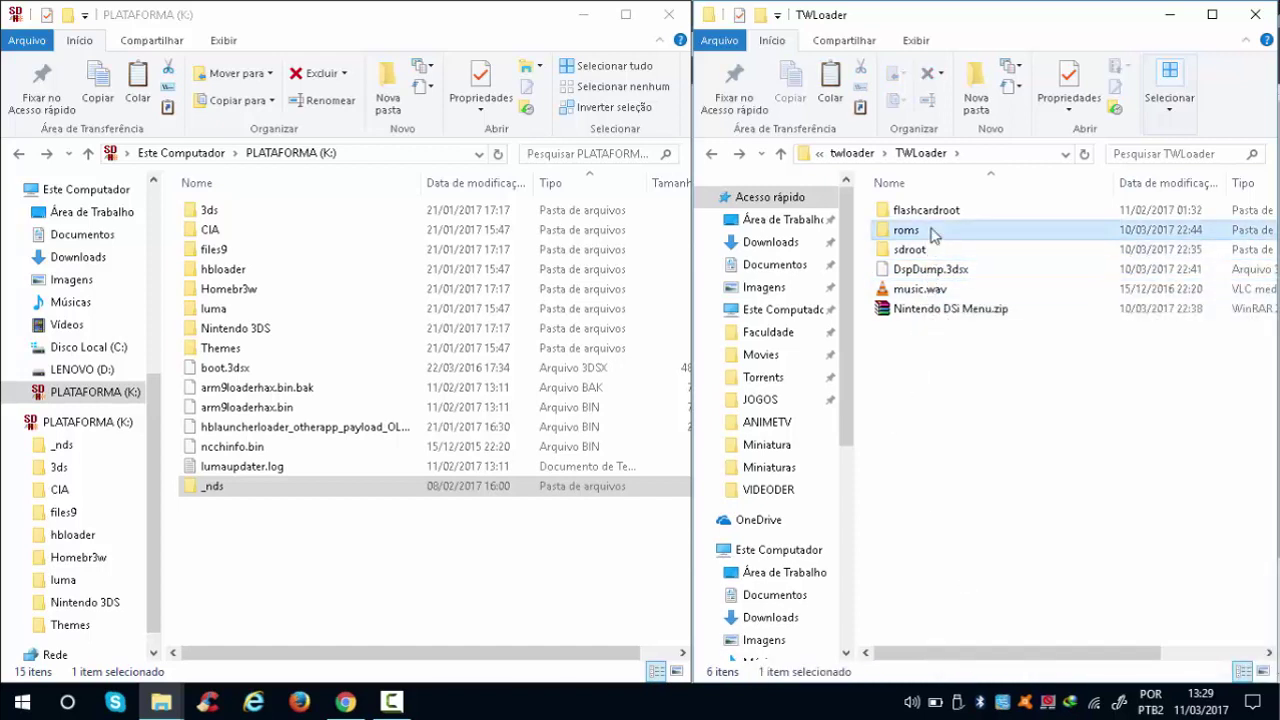
# - Examine the contents of the roms folder and its nds subfolder, and return to the TWLoader folder
pyautogui.doubleClick(931, 232)
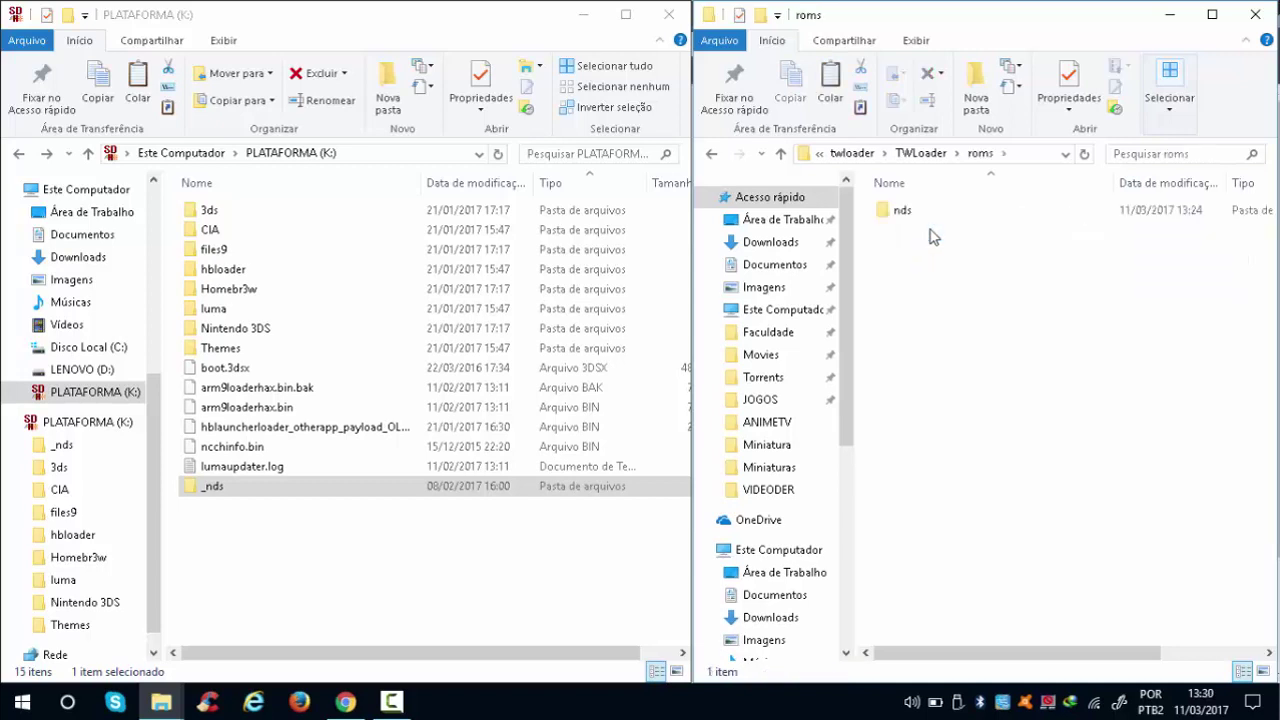
pyautogui.click(710, 157)
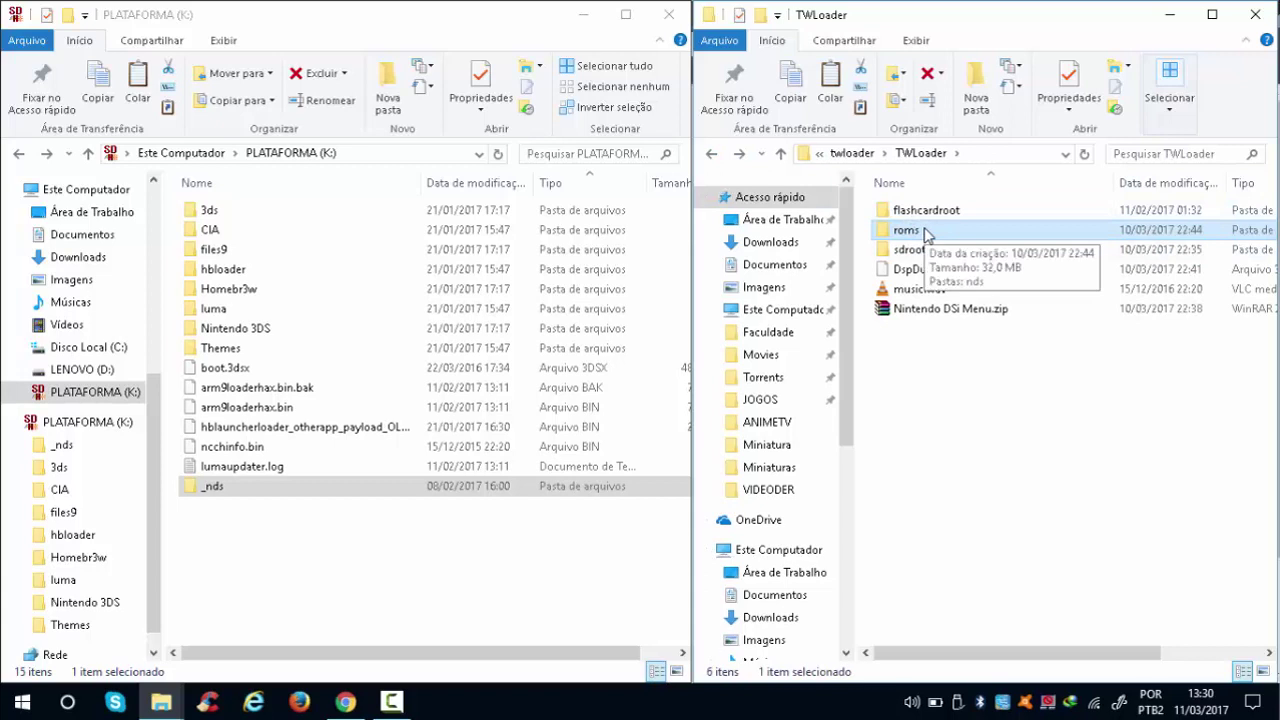
pyautogui.doubleClick(926, 233)
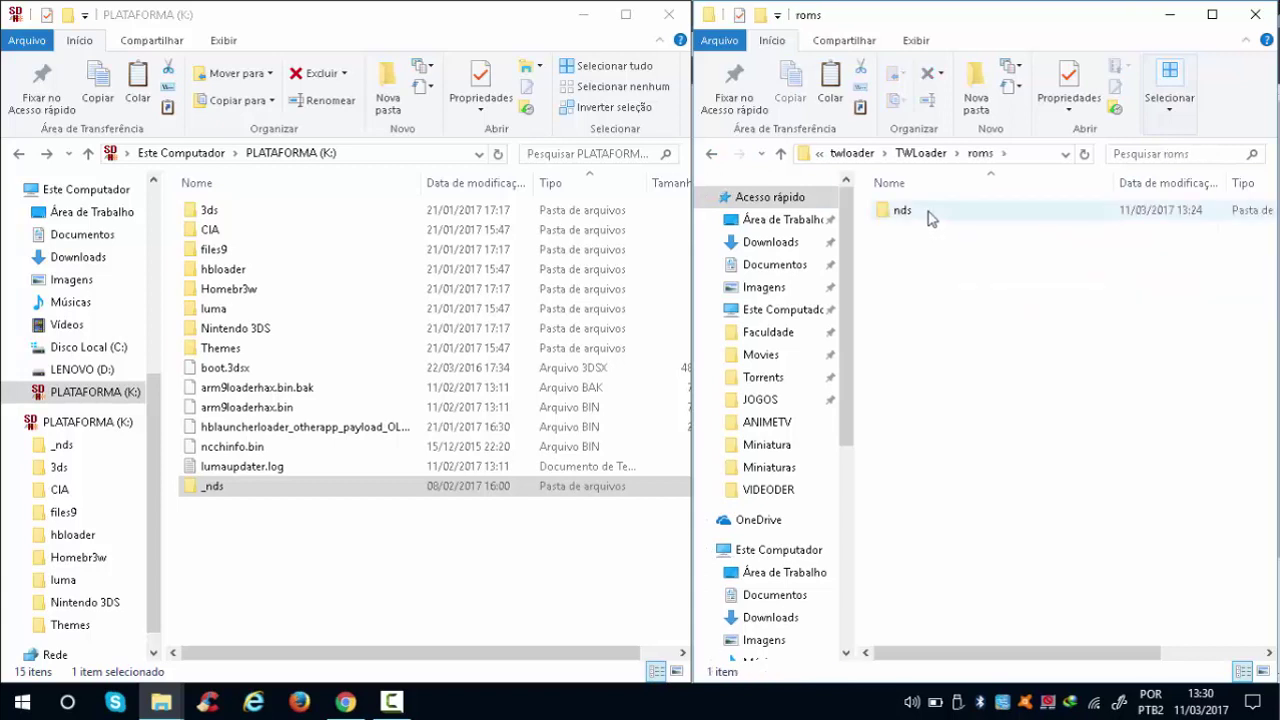
pyautogui.doubleClick(928, 214)
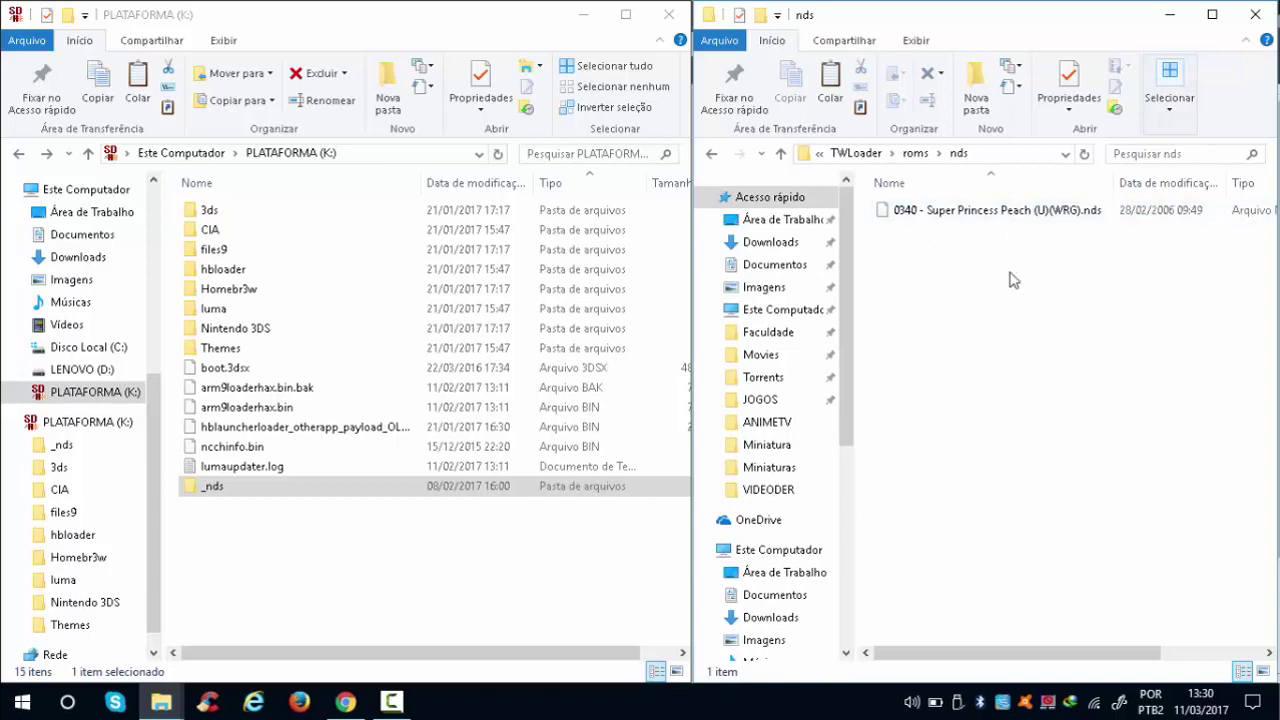
pyautogui.click(712, 153)
pyautogui.click(712, 153)
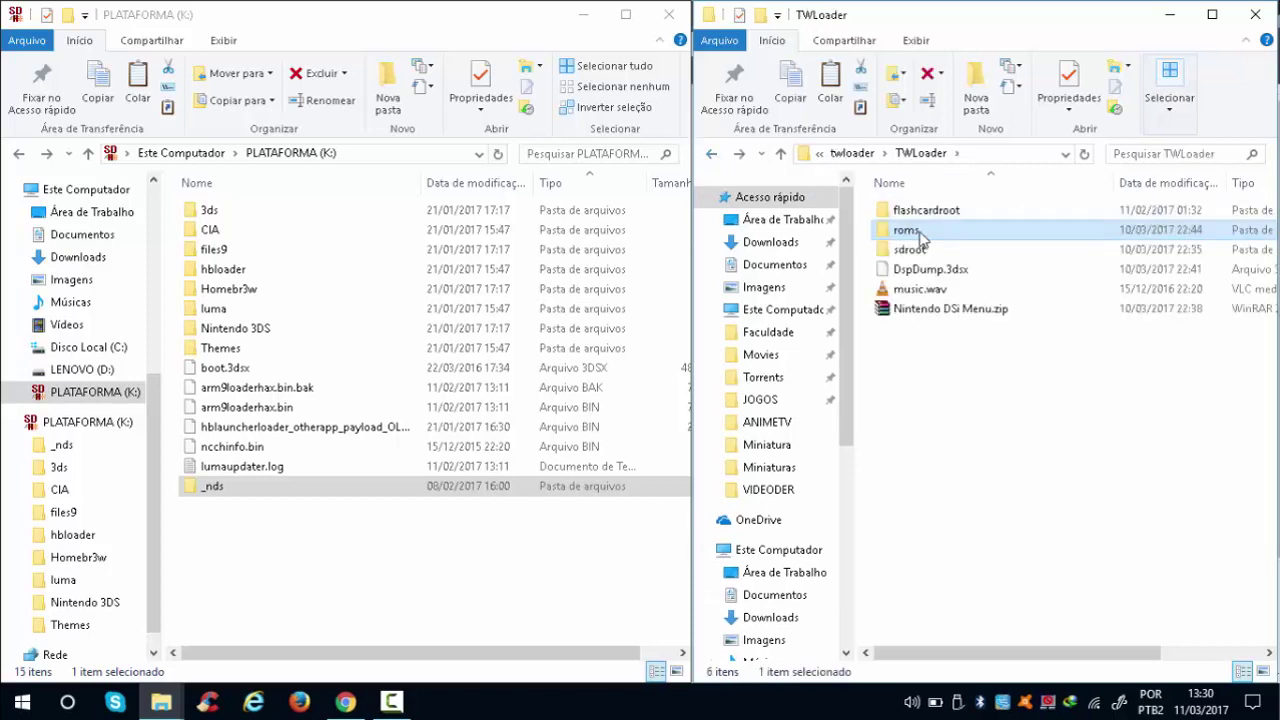
# - Copy the roms folder from TWLoader to the root of the PLATAFORMA (K:) SD card
pyautogui.rightClick(920, 238)
pyautogui.click(925, 554)
pyautogui.click(415, 577)
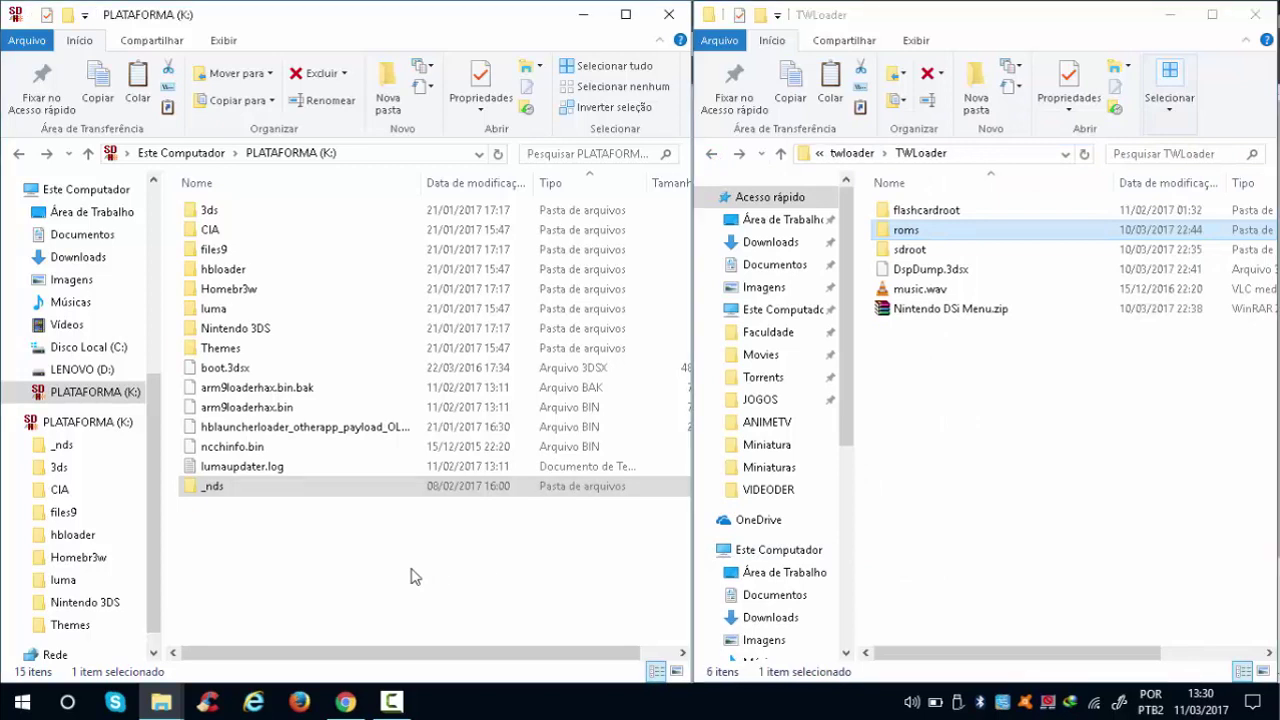
pyautogui.rightClick(413, 577)
pyautogui.click(443, 430)
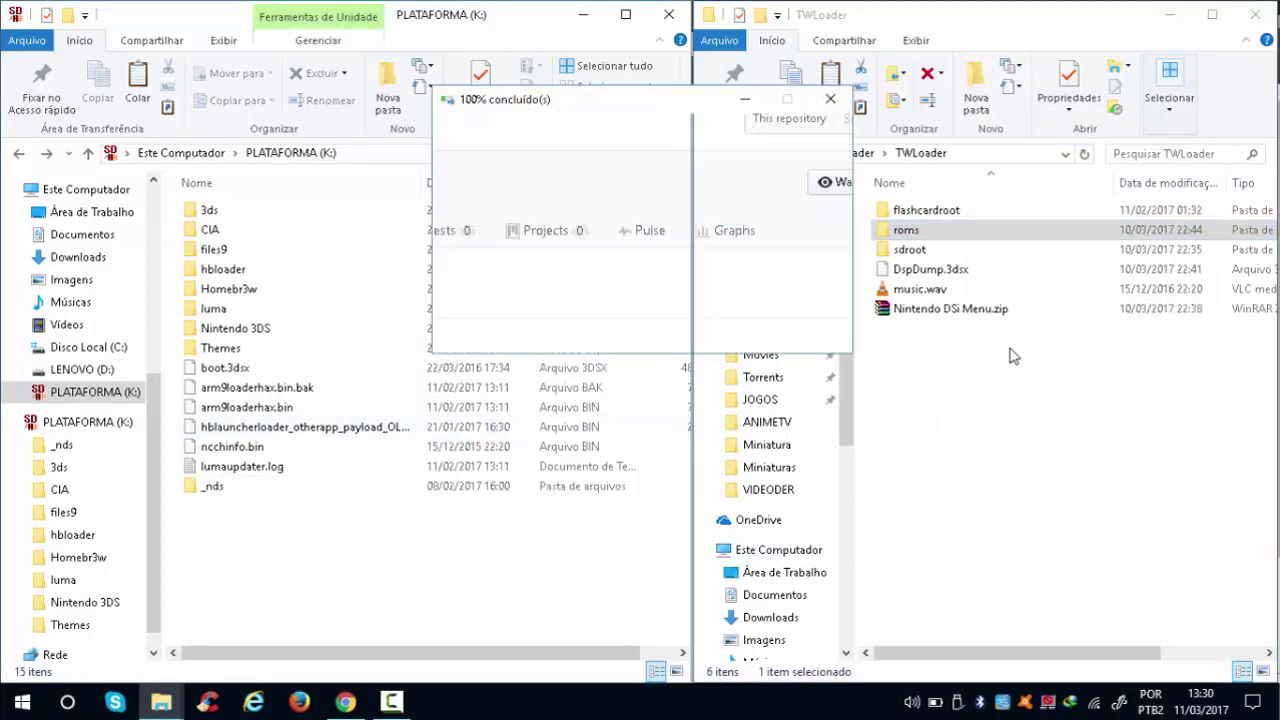
pyautogui.click(1047, 414)
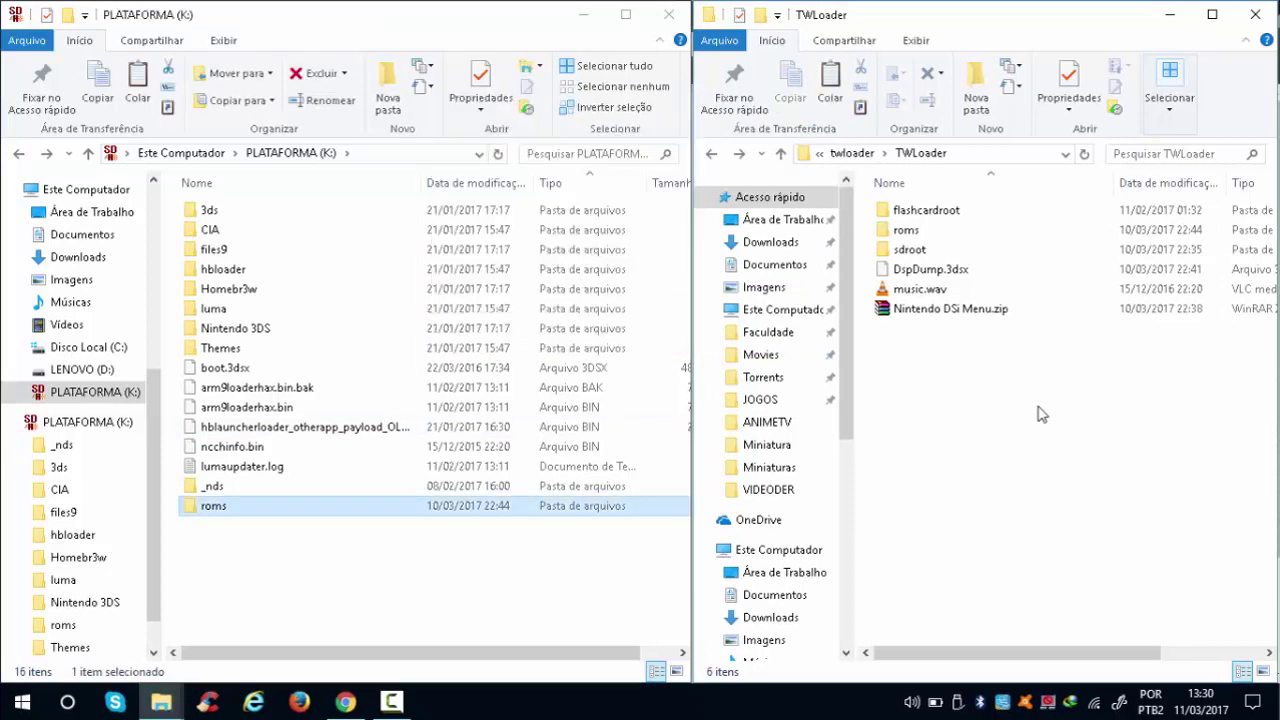
# - Copy DspDump.3dsx from the TWLoader folder, open the SD card's 3ds folder and point out the DspDump.3dsx file in it
pyautogui.click(940, 272)
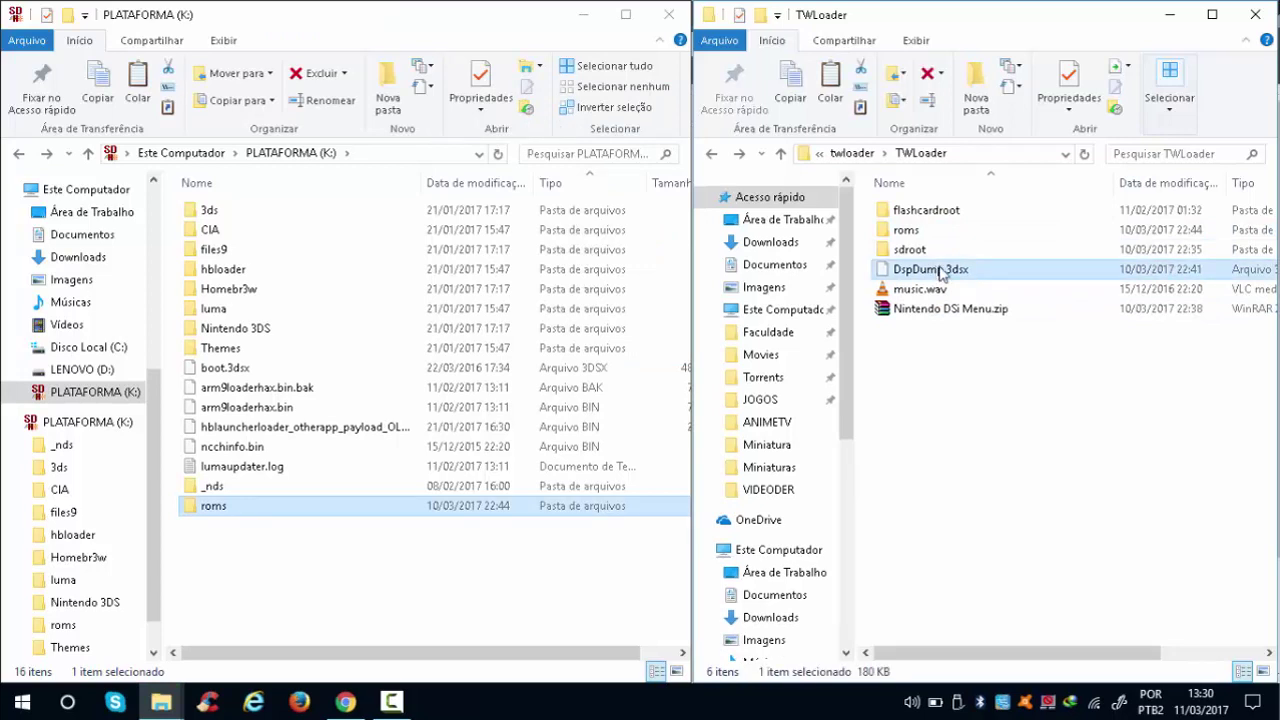
pyautogui.rightClick(940, 272)
pyautogui.click(971, 578)
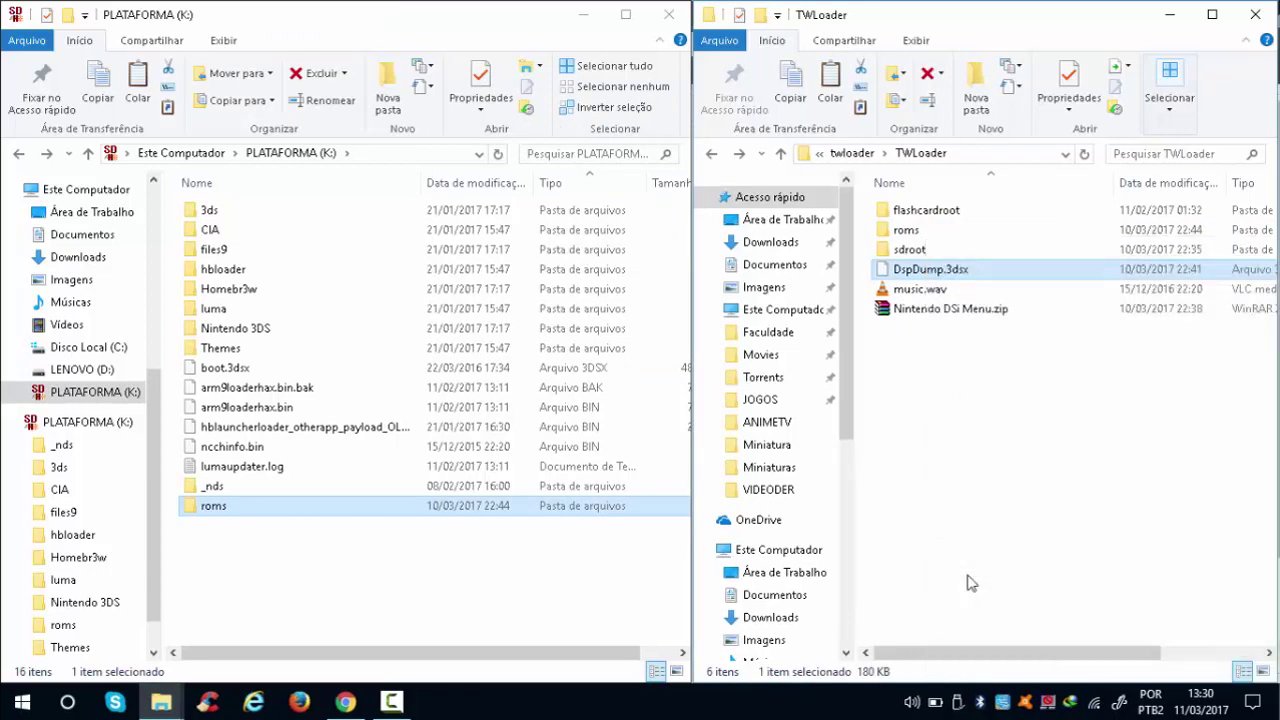
pyautogui.click(415, 348)
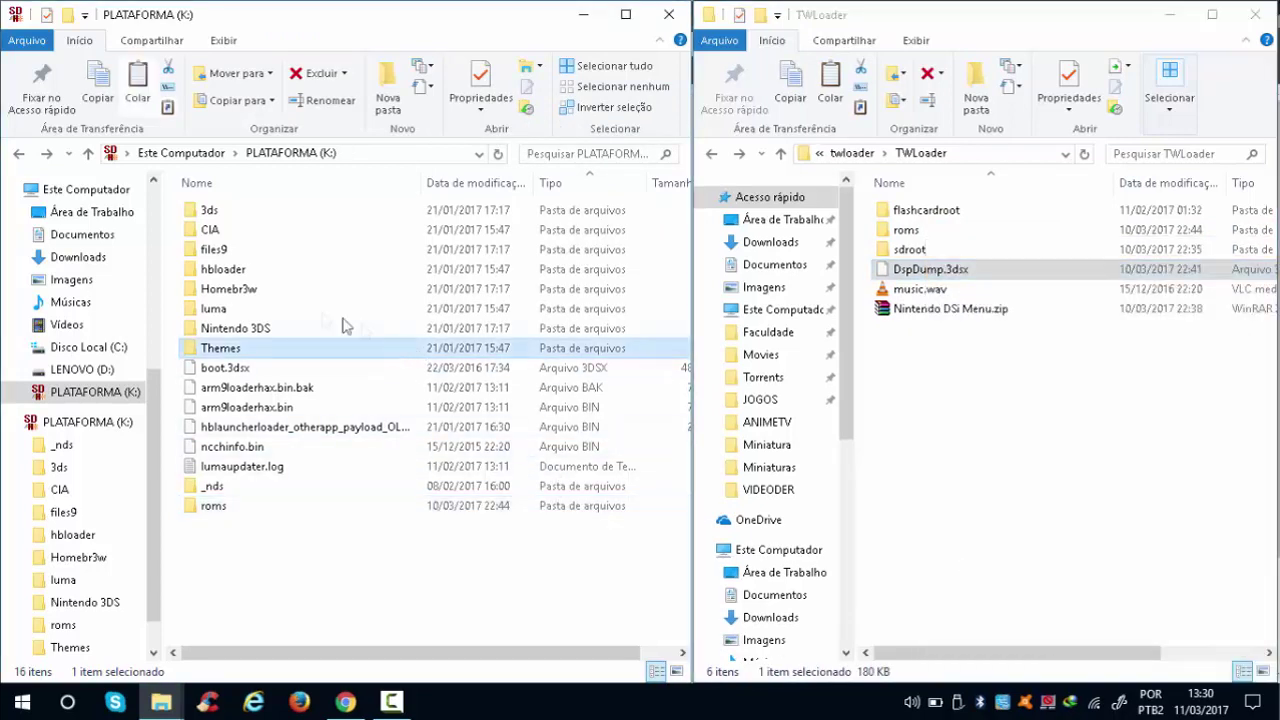
pyautogui.doubleClick(222, 211)
pyautogui.rightClick(257, 309)
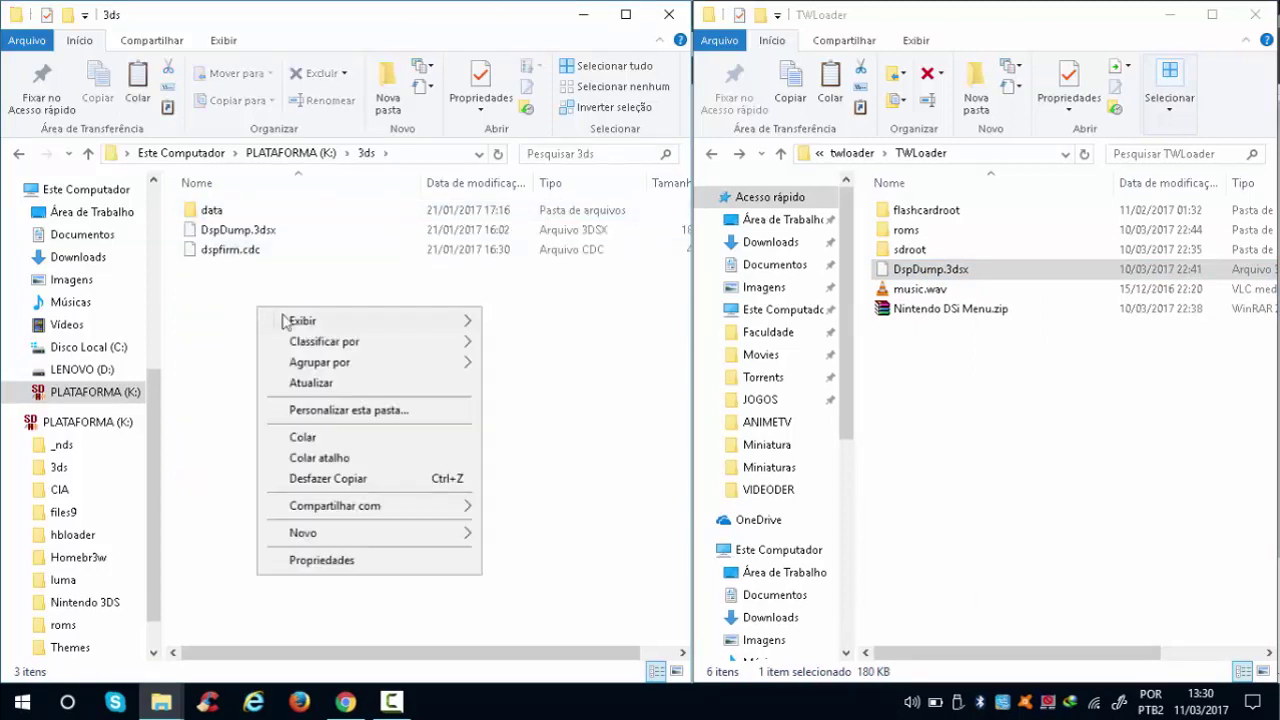
pyautogui.click(240, 230)
pyautogui.click(284, 296)
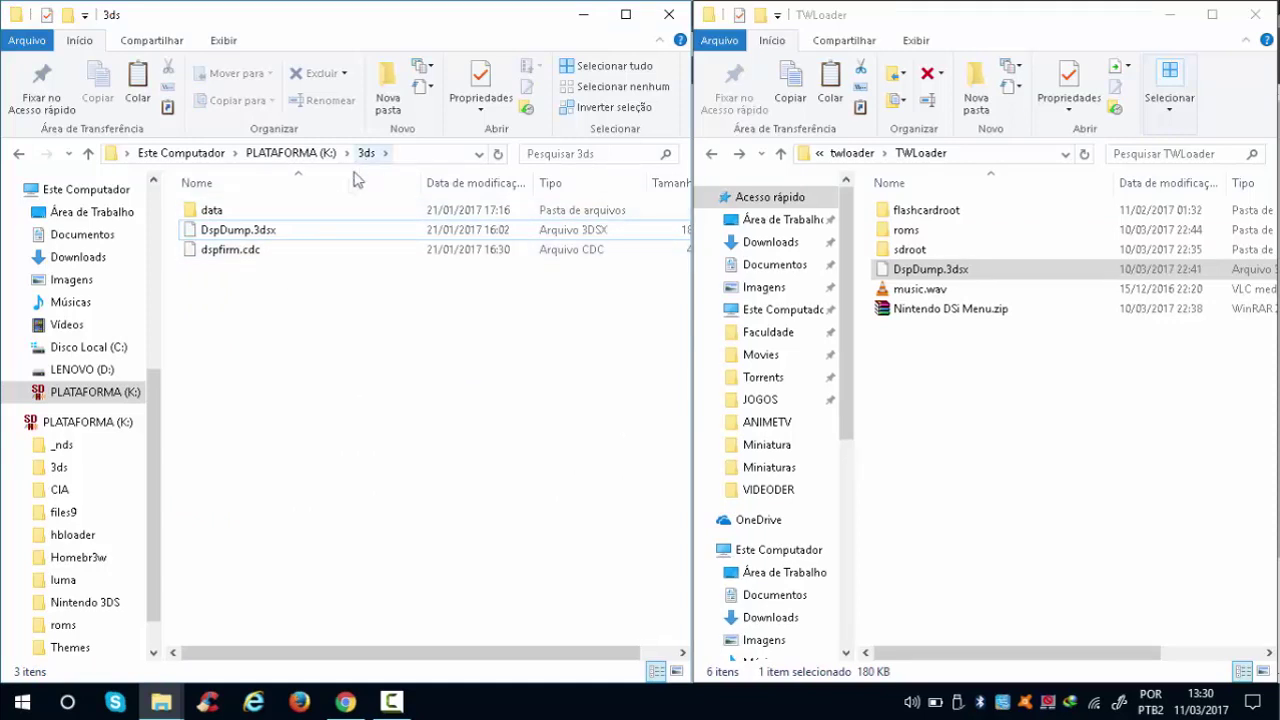
# - Point out dspfirm.cdc in the SD card's 3ds folder and return to the card's root
pyautogui.click(254, 258)
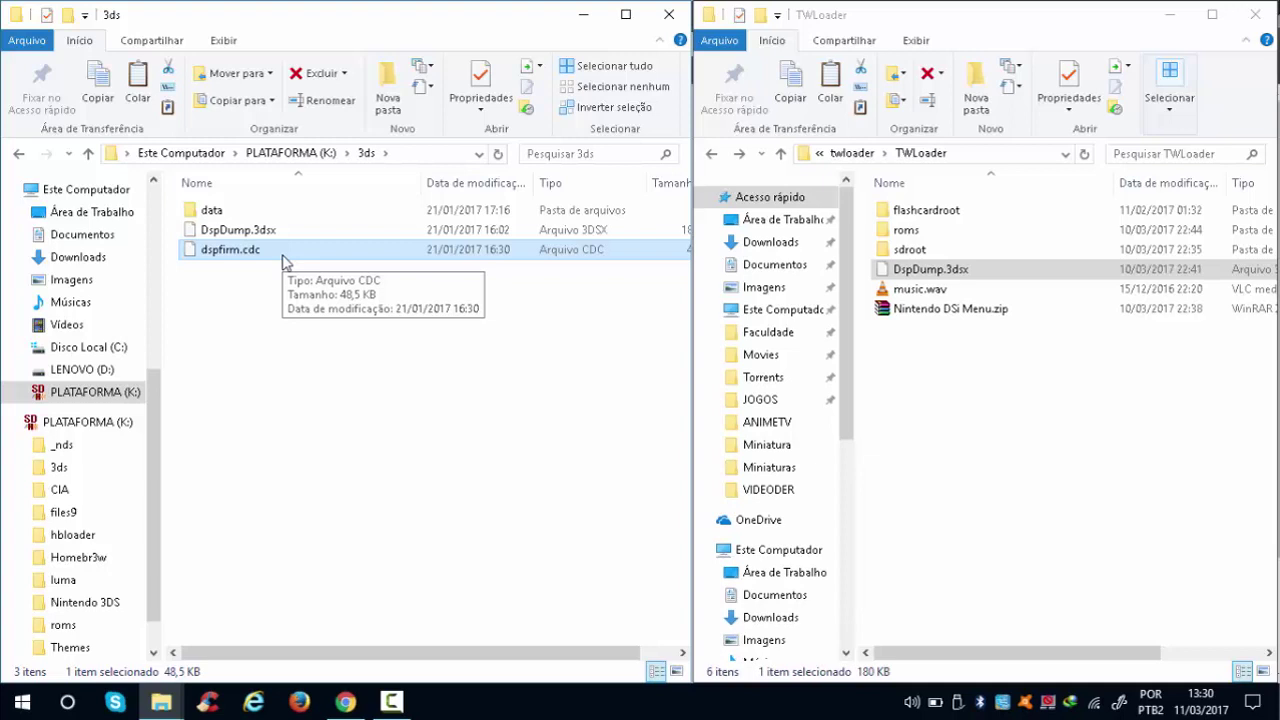
pyautogui.click(257, 310)
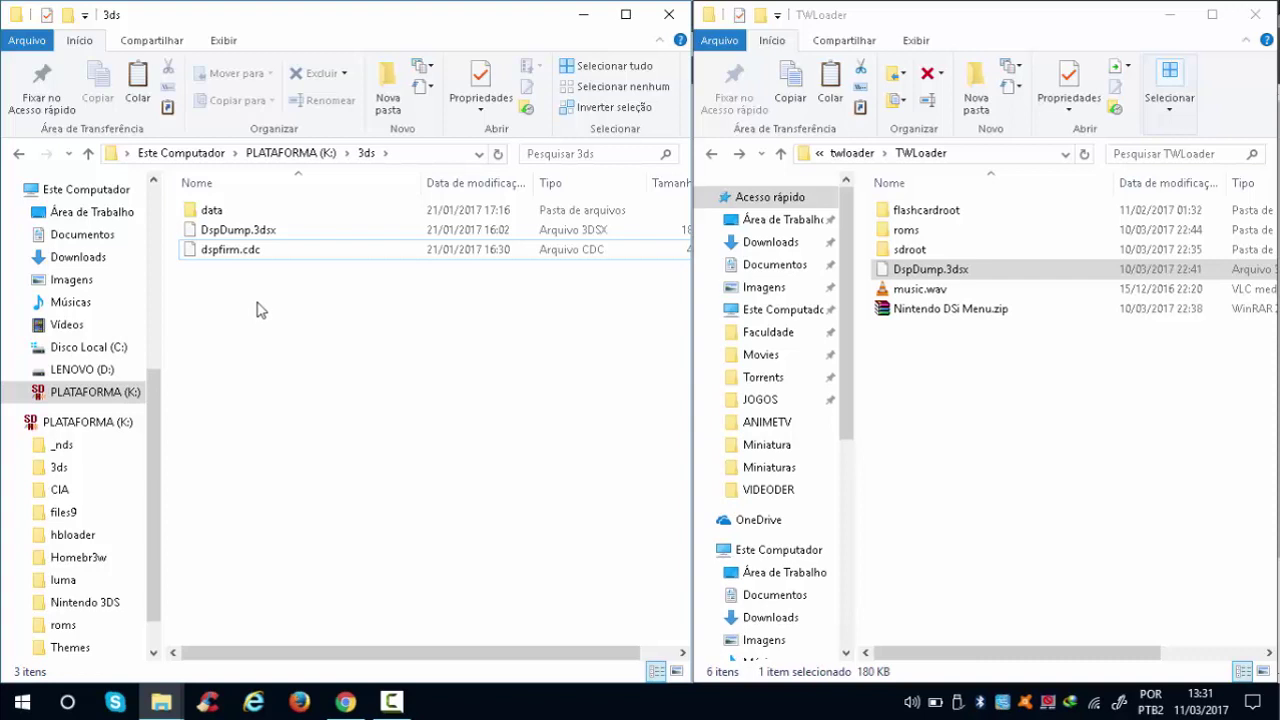
pyautogui.click(240, 250)
pyautogui.press('BackSpace')
pyautogui.click(225, 289)
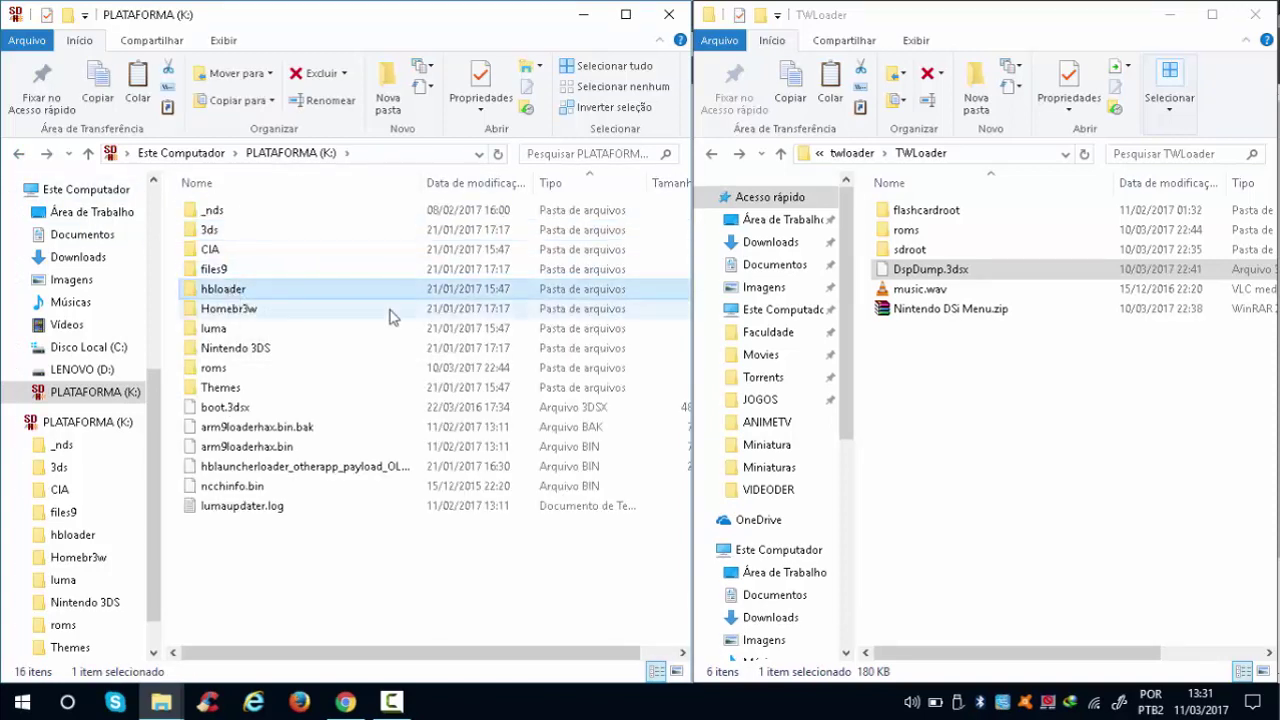
# - Safely eject the SD card from the computer
pyautogui.click(1040, 337)
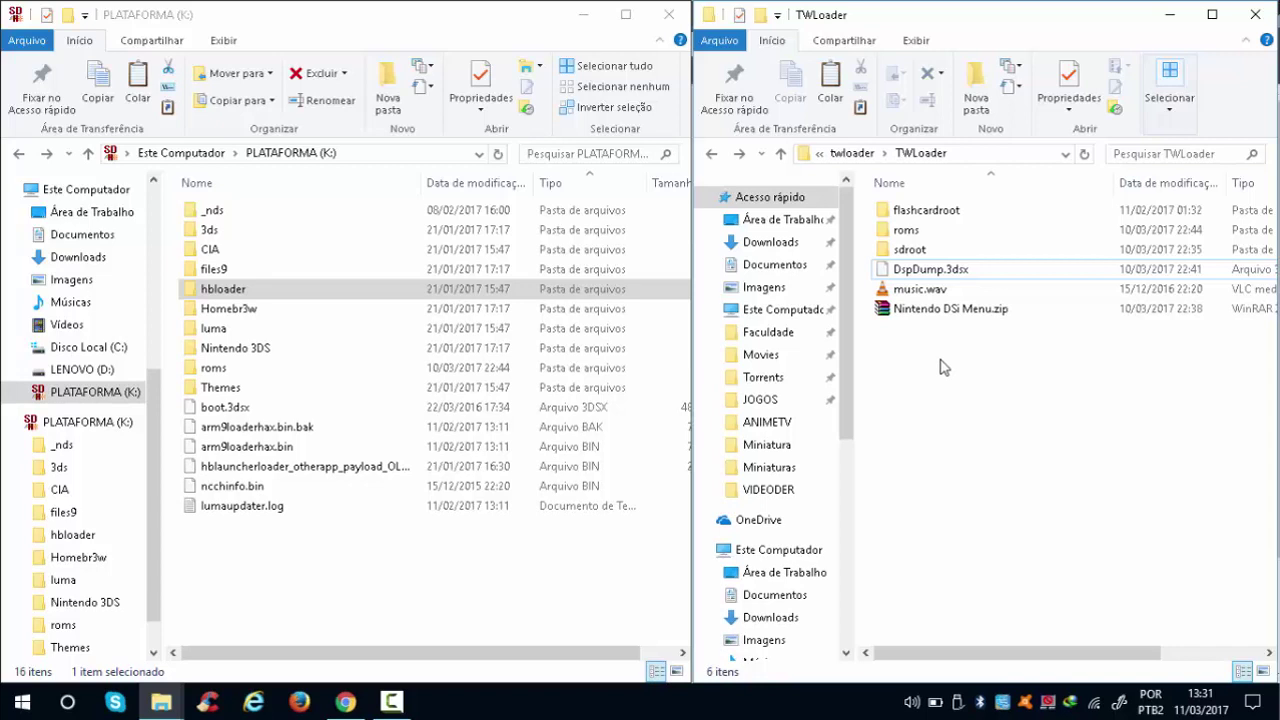
pyautogui.click(957, 702)
pyautogui.click(972, 680)
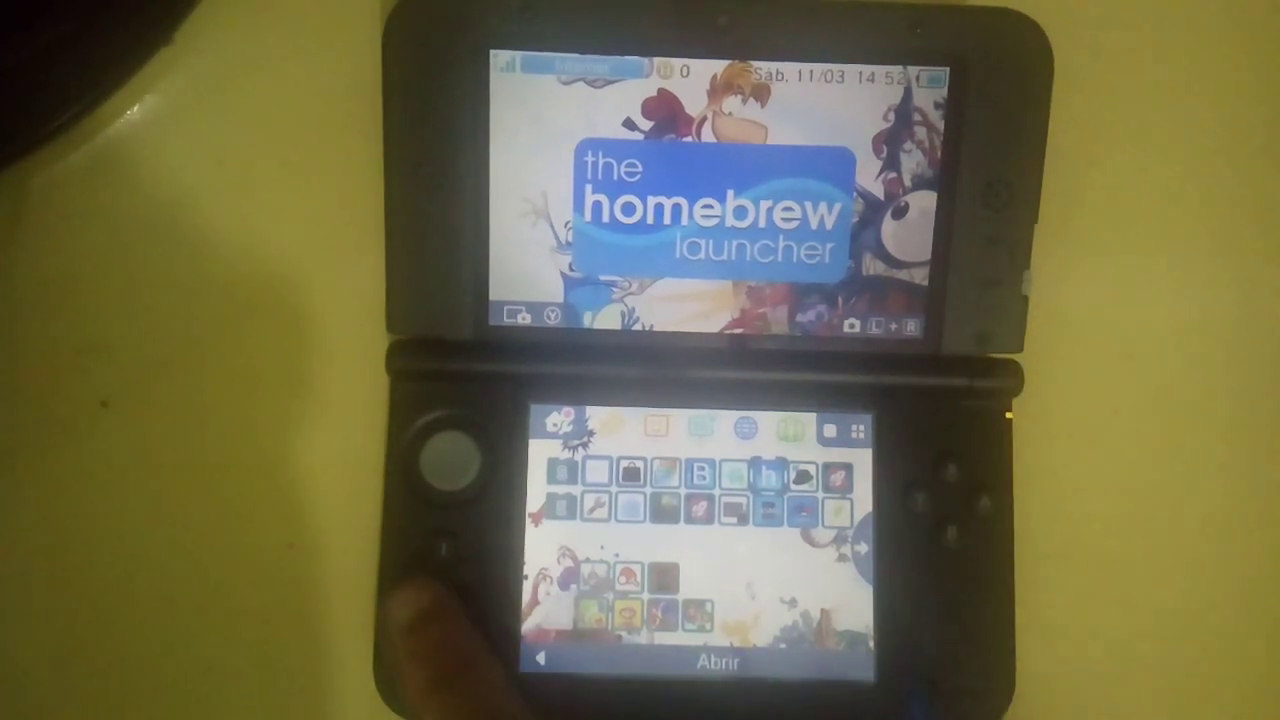
pyautogui.press('Down')
pyautogui.press('Down')
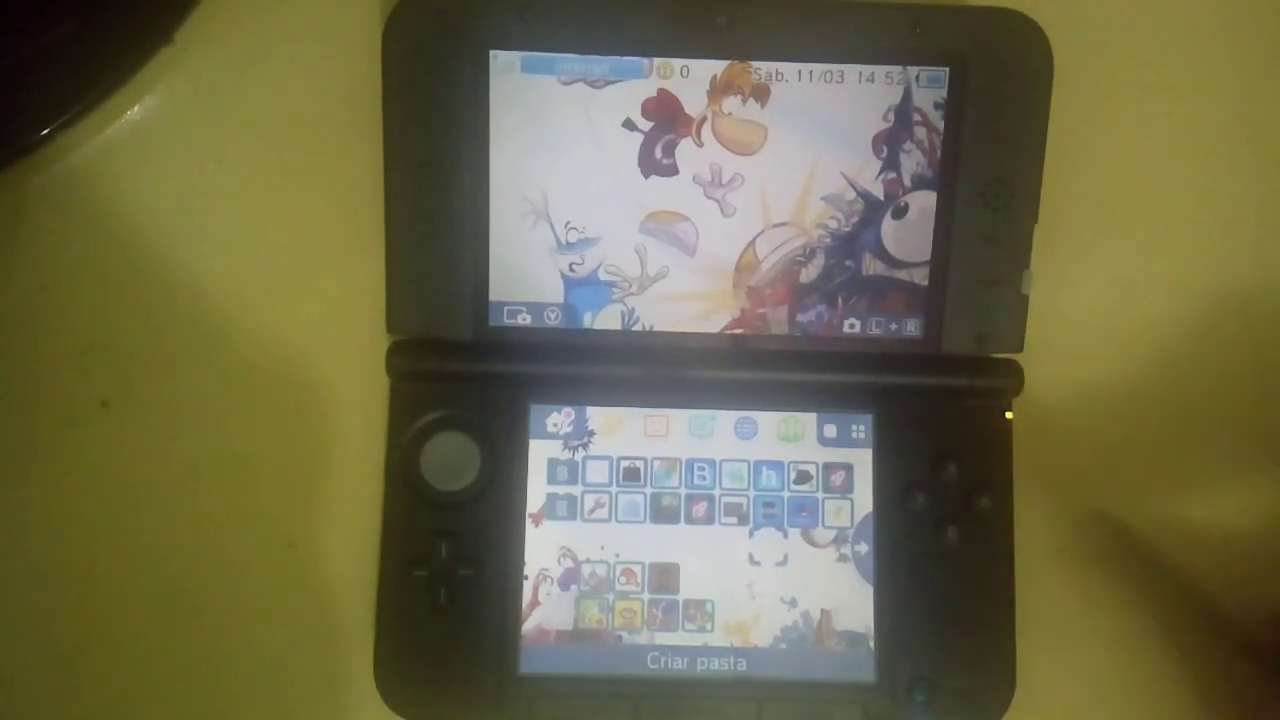
pyautogui.press('Up')
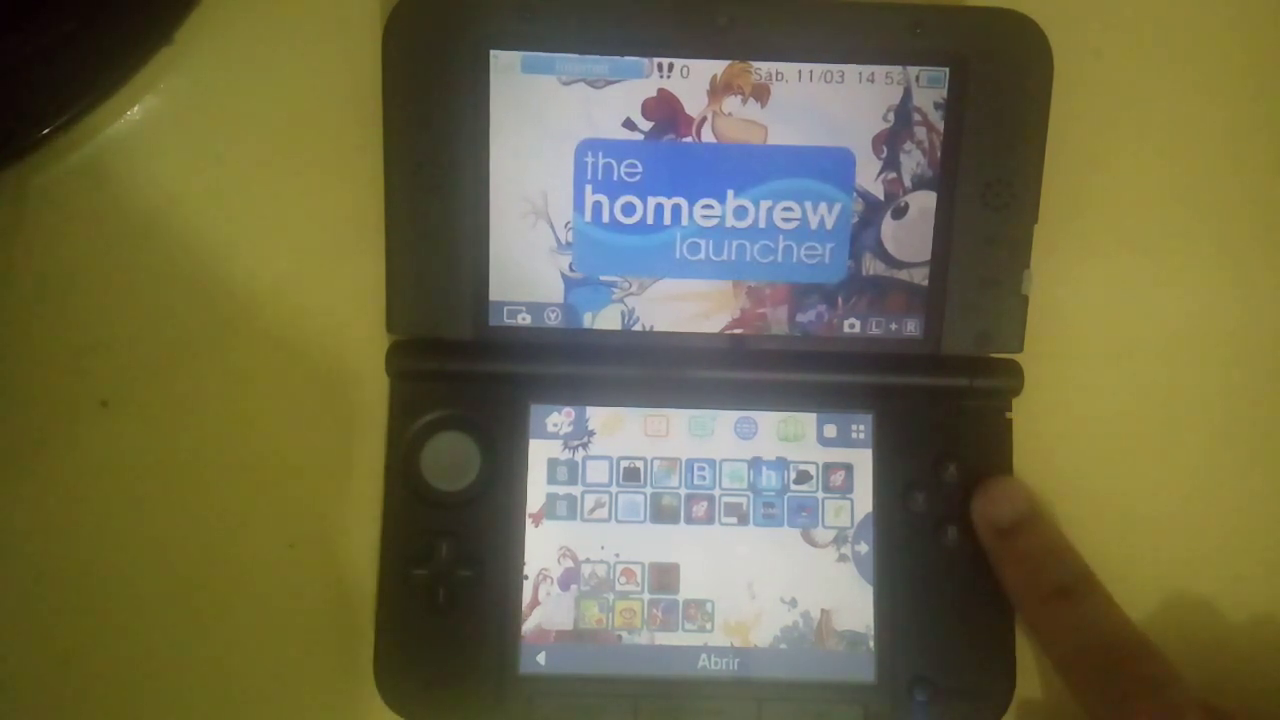
pyautogui.press('a')
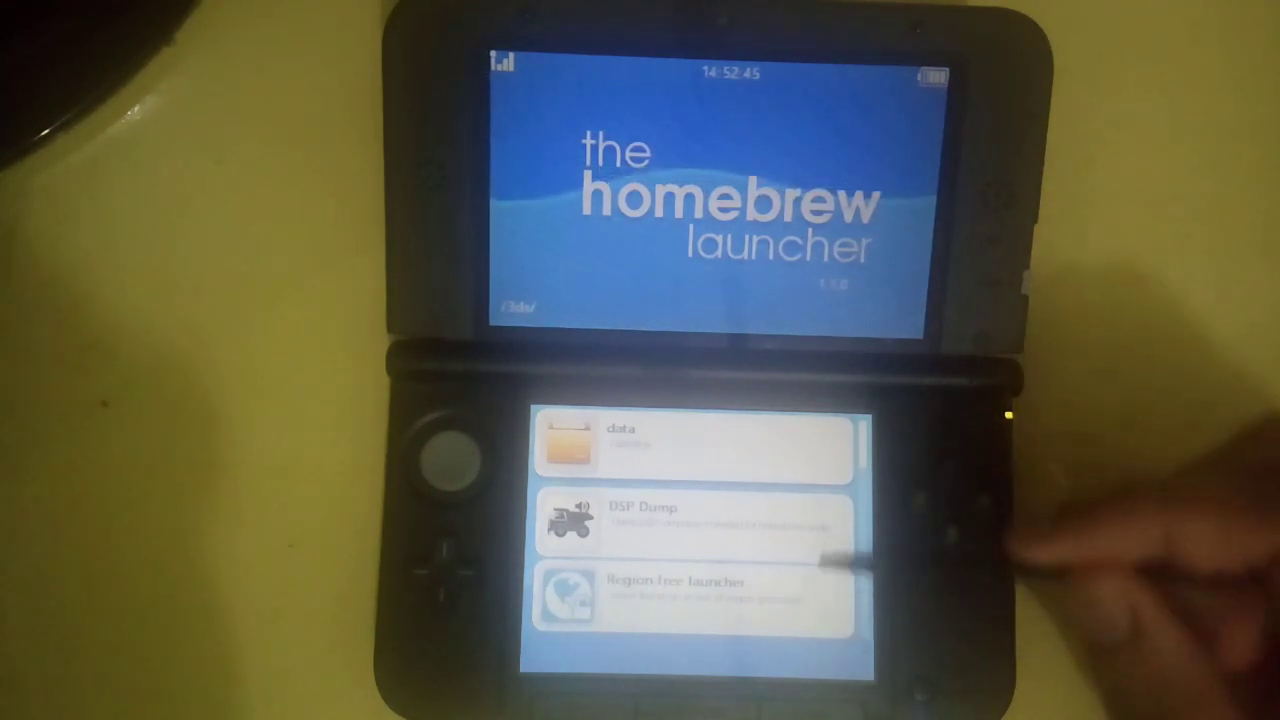
pyautogui.click(822, 527)
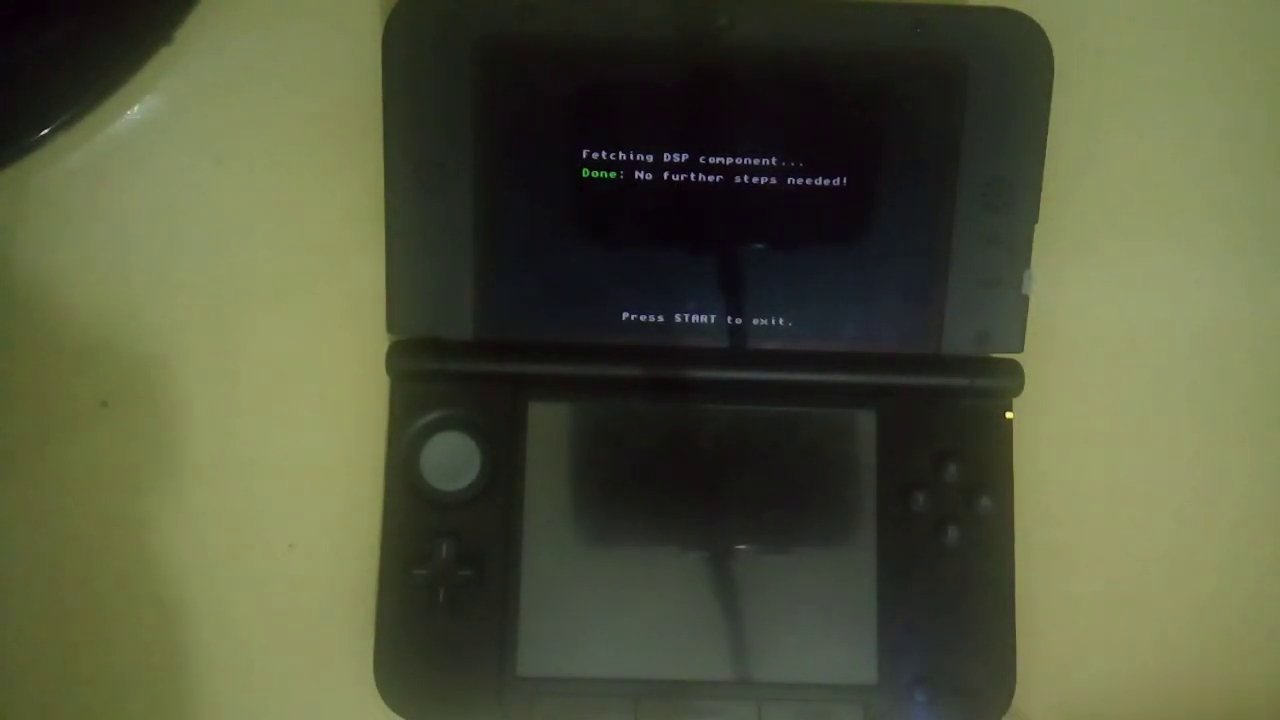
pyautogui.press('Return')
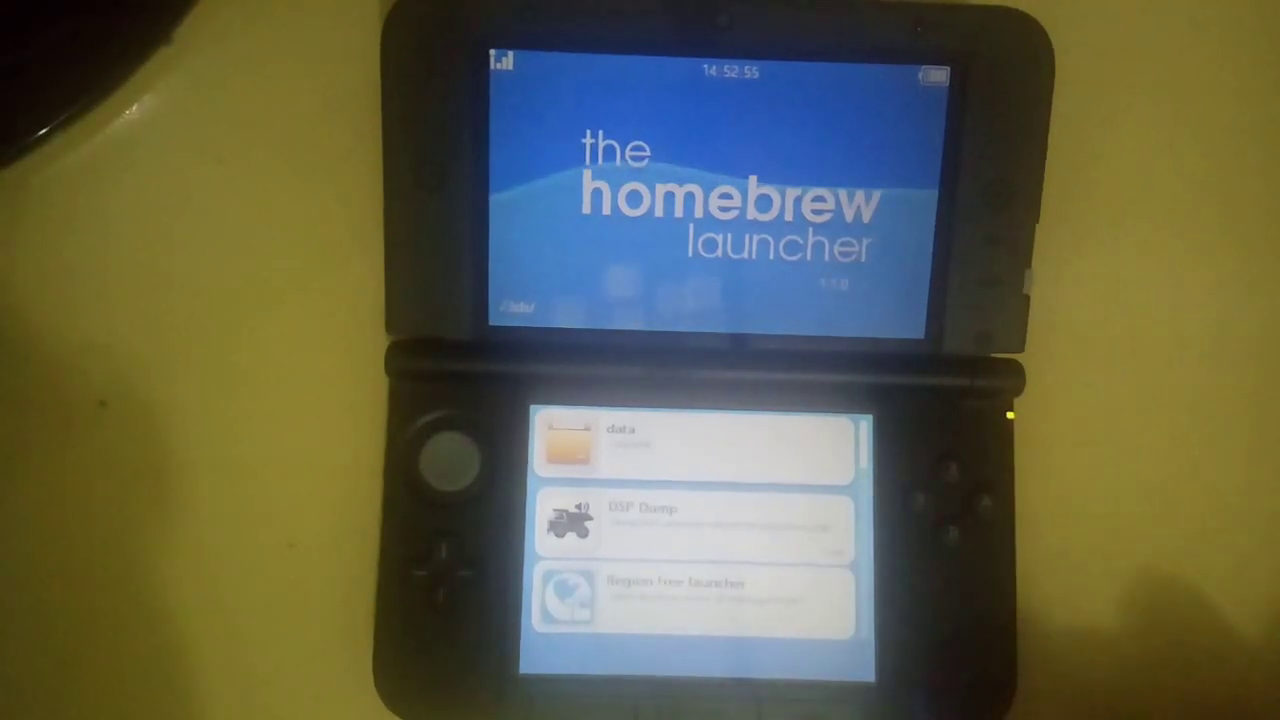
pyautogui.press('Return')
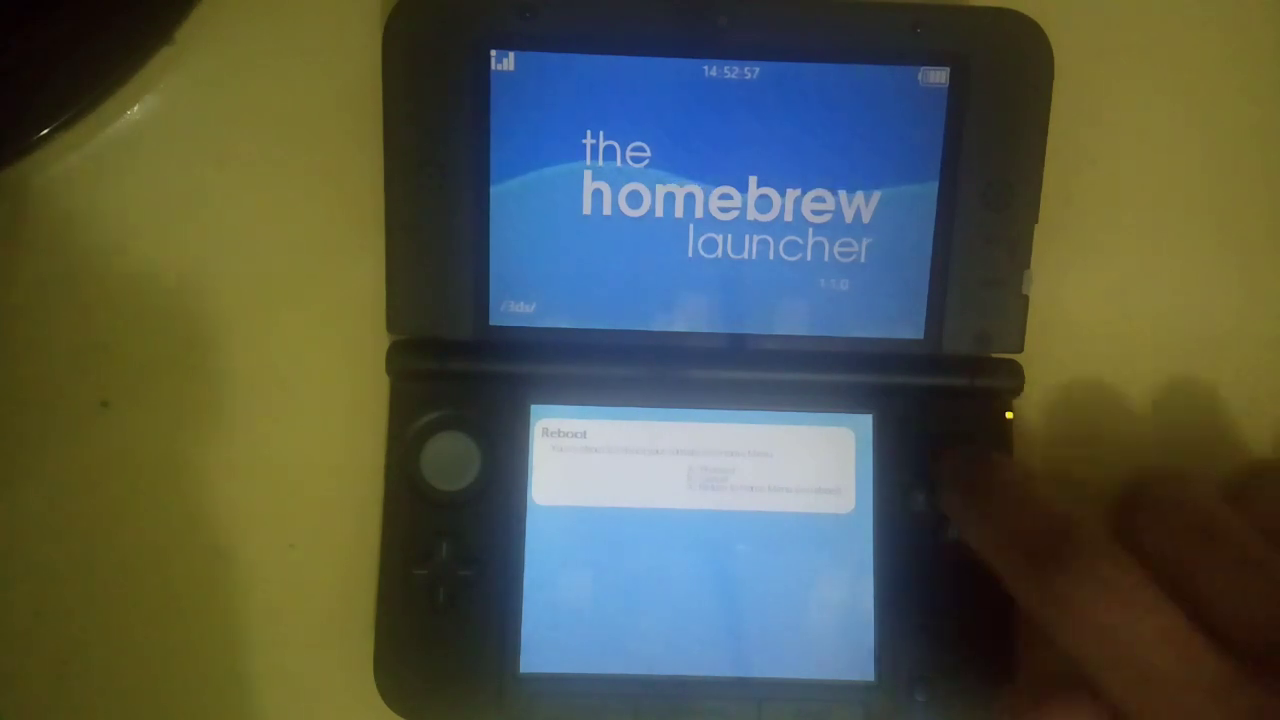